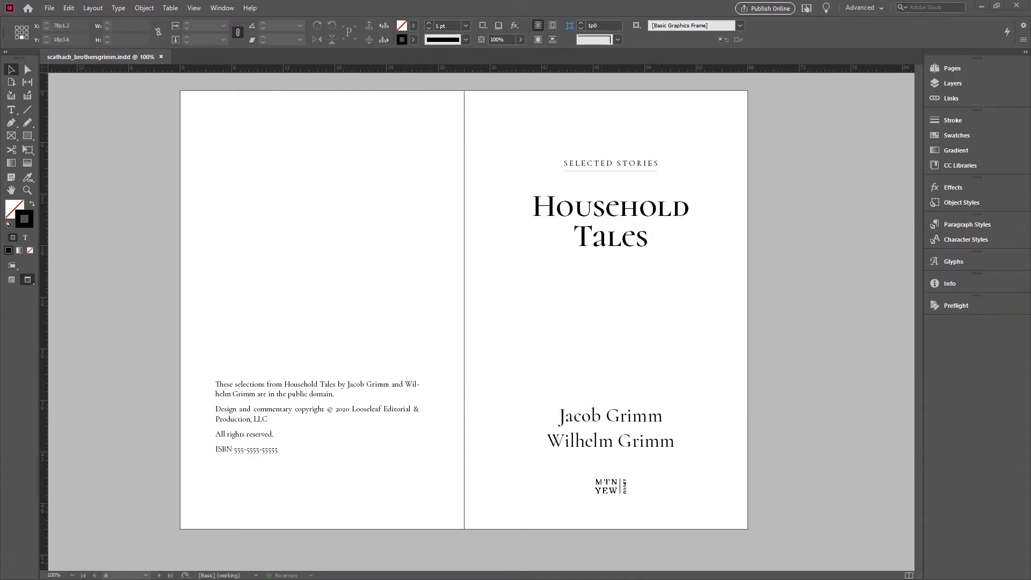
Go to the opening page of Tale One and examine the styles of its chapter number, title and epigraph
scroll(464, 322, "down", 8)
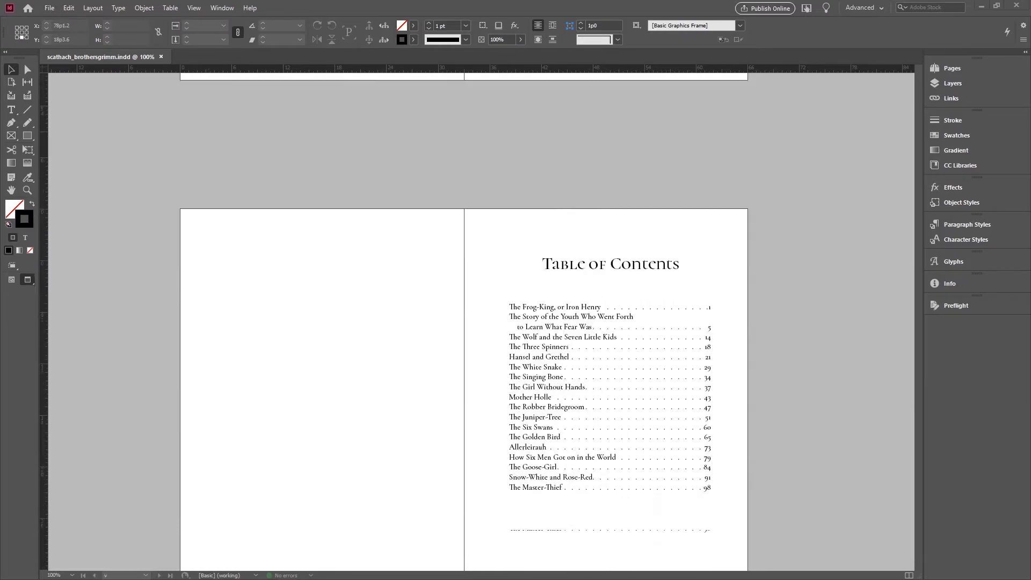
scroll(464, 322, "down", 5)
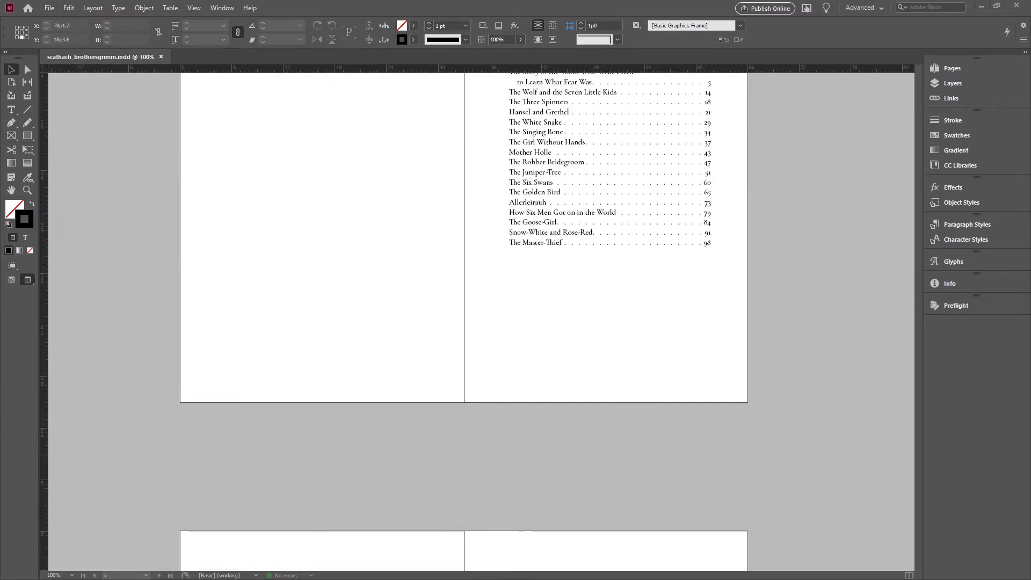
scroll(464, 322, "down", 7)
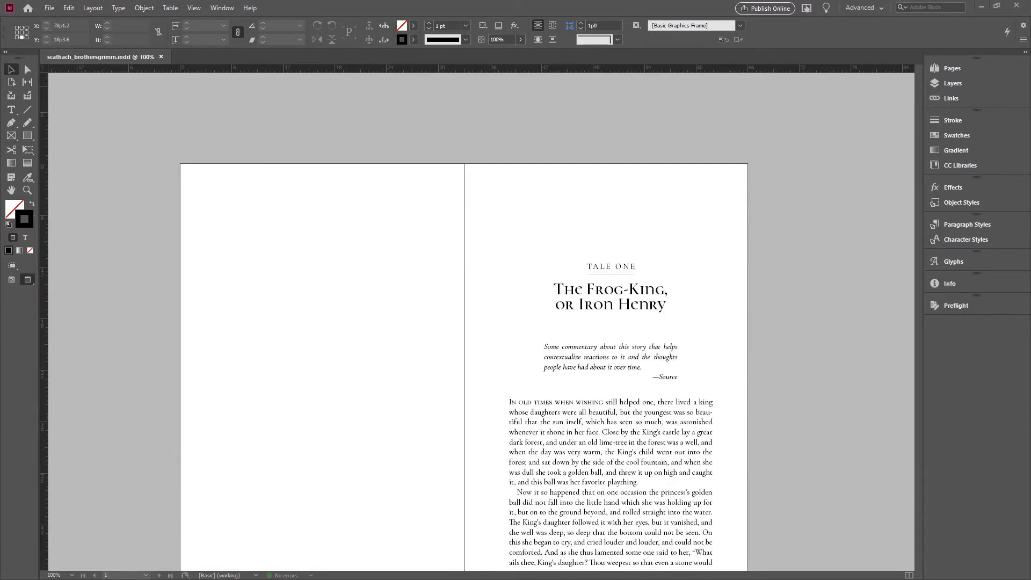
scroll(464, 323, "down", 2)
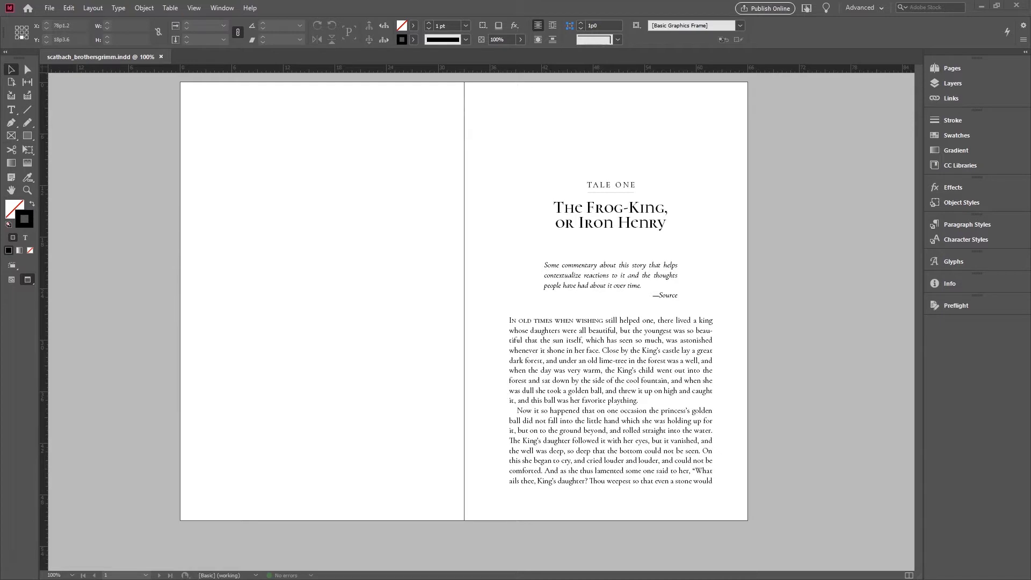
triple_click(603, 185)
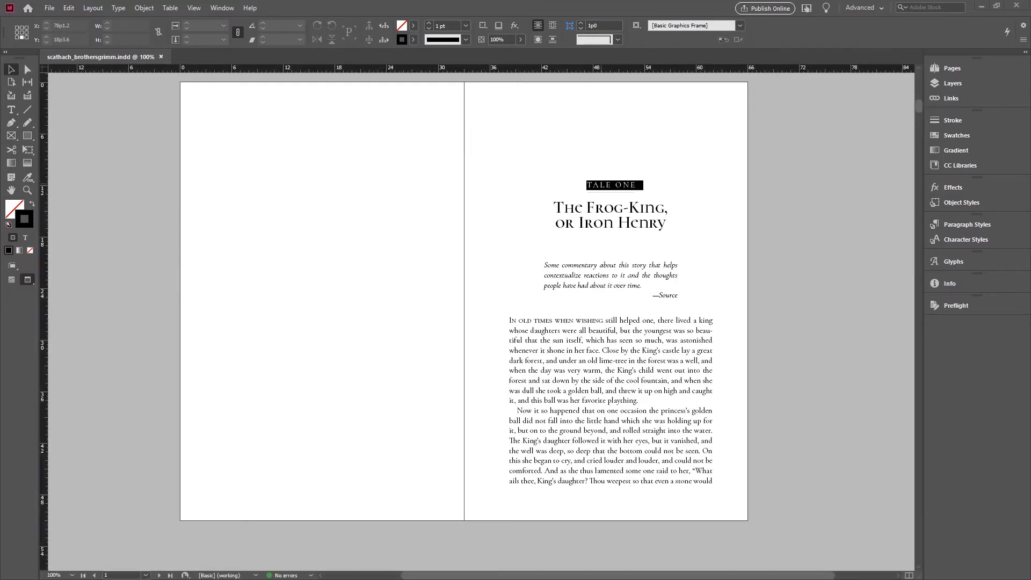
key("ctrl+a")
left_click(817, 274)
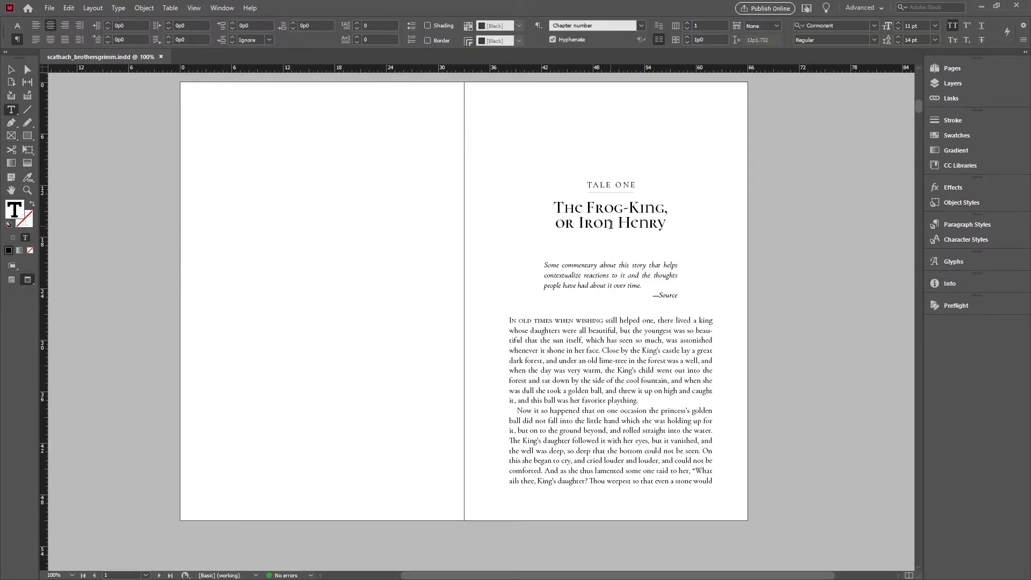
triple_click(611, 226)
left_click_drag(555, 208, 676, 229)
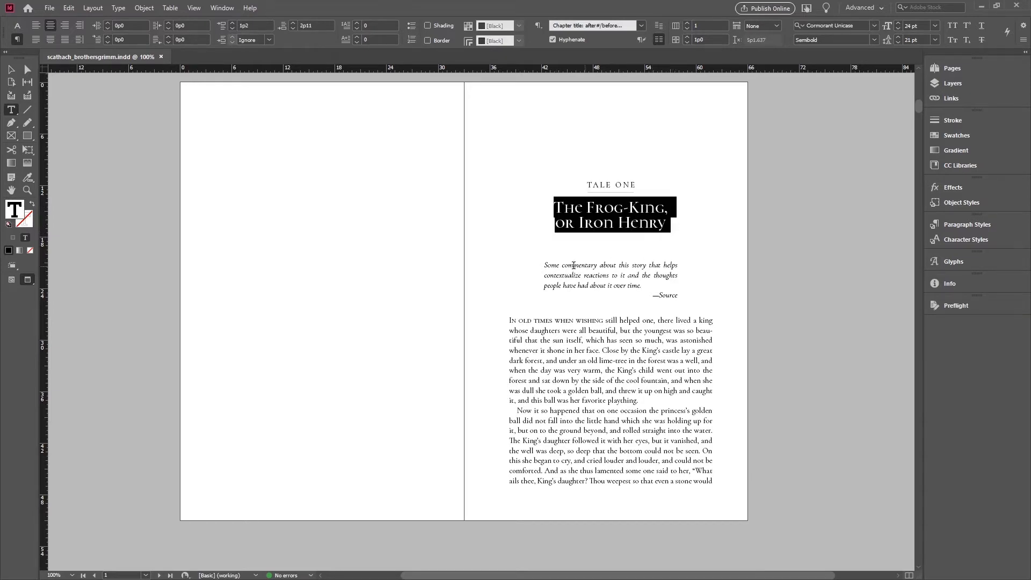
left_click_drag(544, 265, 680, 294)
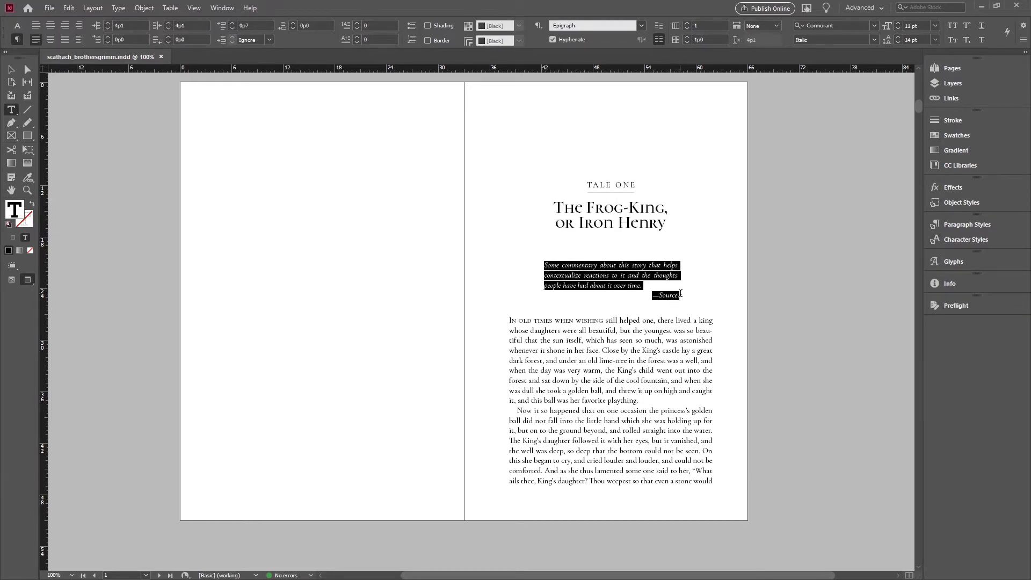
left_click(555, 240)
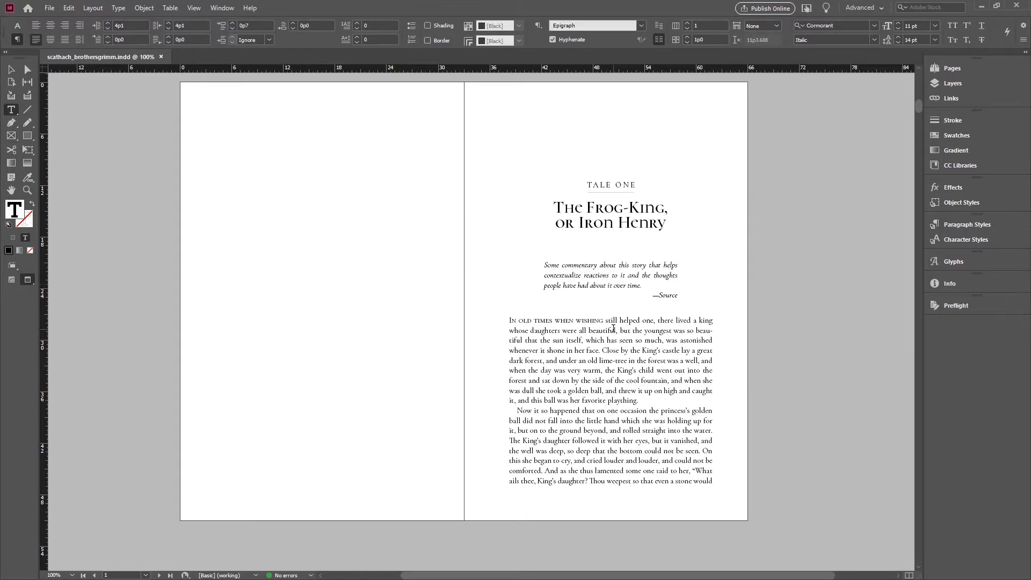
Examine the paragraph styles of the first and second body paragraphs of "The Frog-King, or Iron Henry"
triple_click(596, 348)
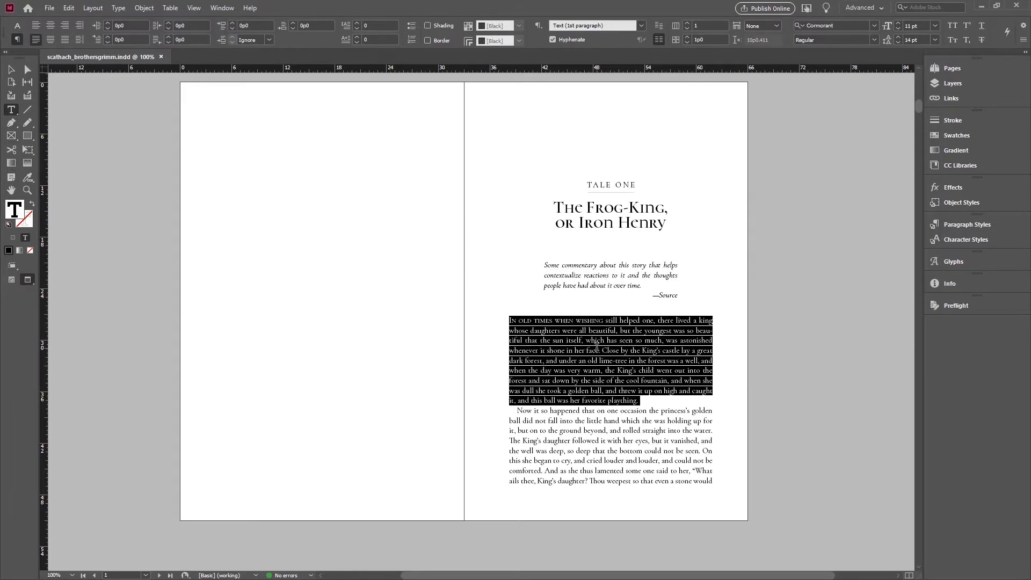
left_click(596, 350)
triple_click(583, 428)
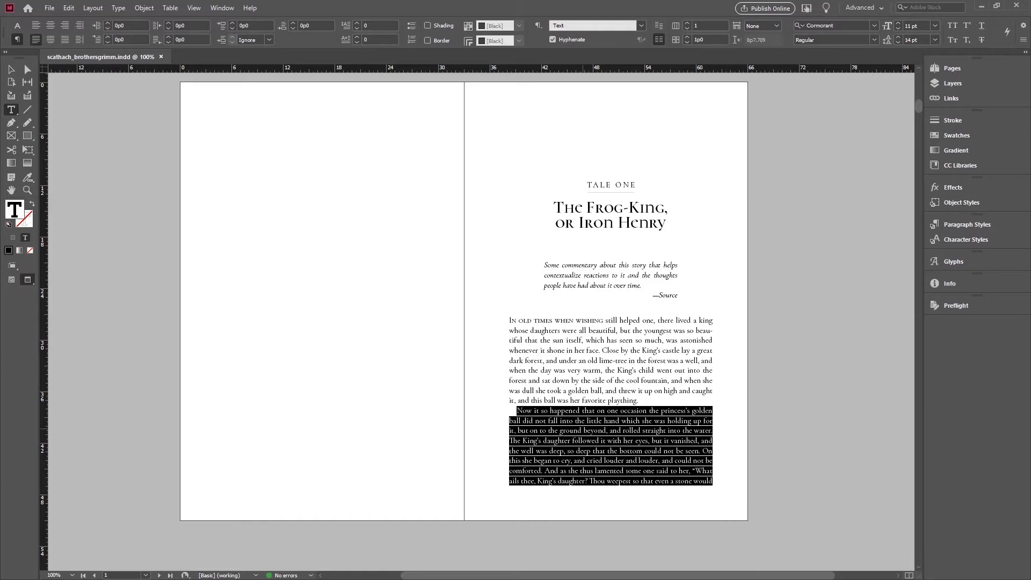
key("ctrl+a")
key("ctrl+shift+a")
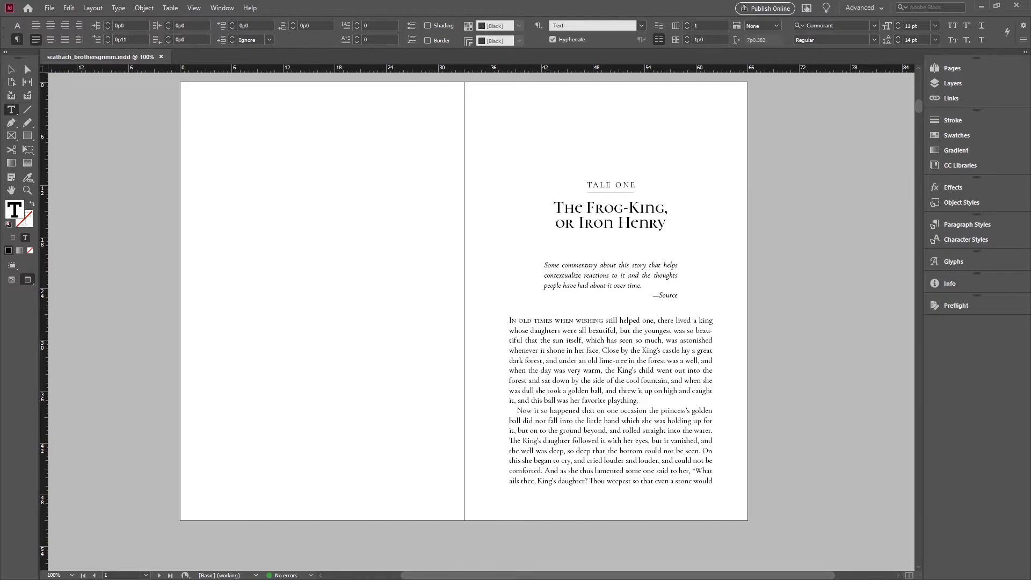
key("ctrl+e")
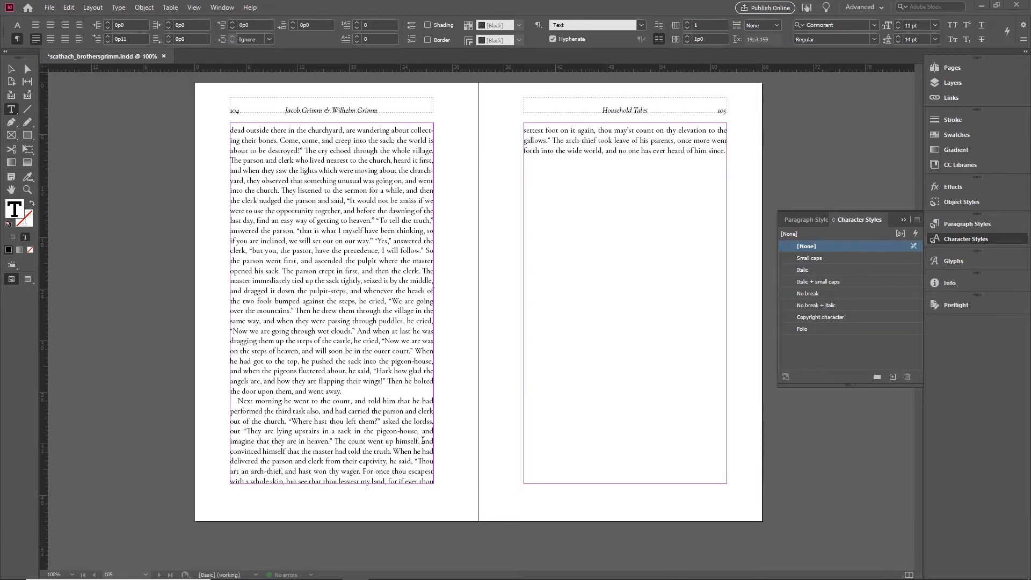
Try the No break character style on "and convinced" in page 104's last paragraph, and undo it
left_click_drag(422, 442, 260, 454)
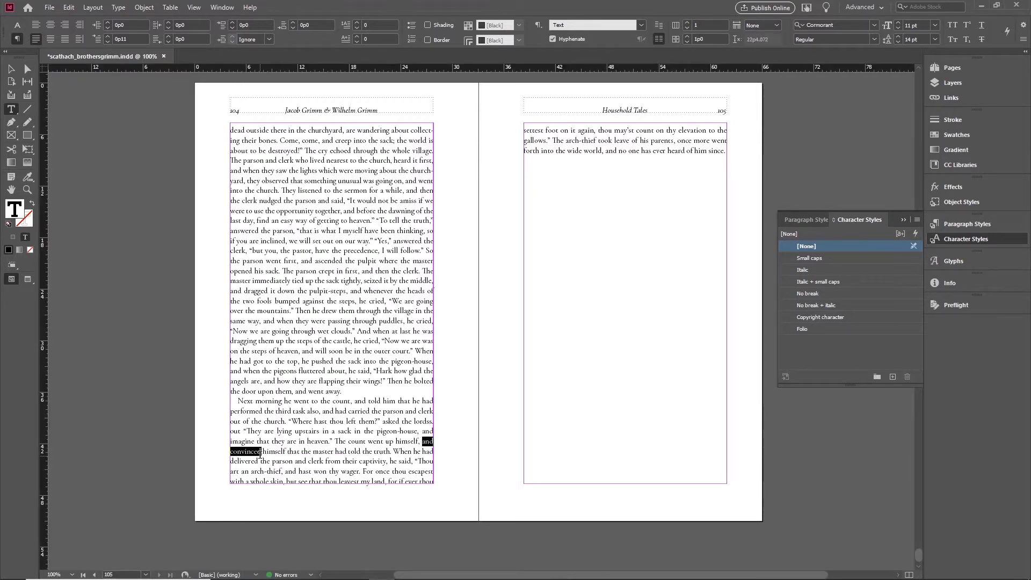
left_click(806, 294)
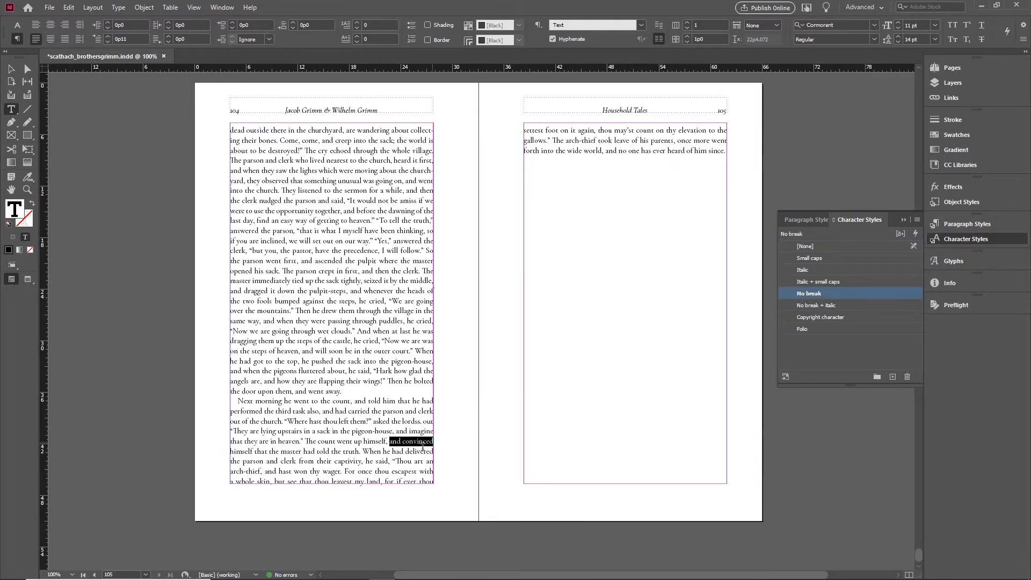
left_click(392, 450)
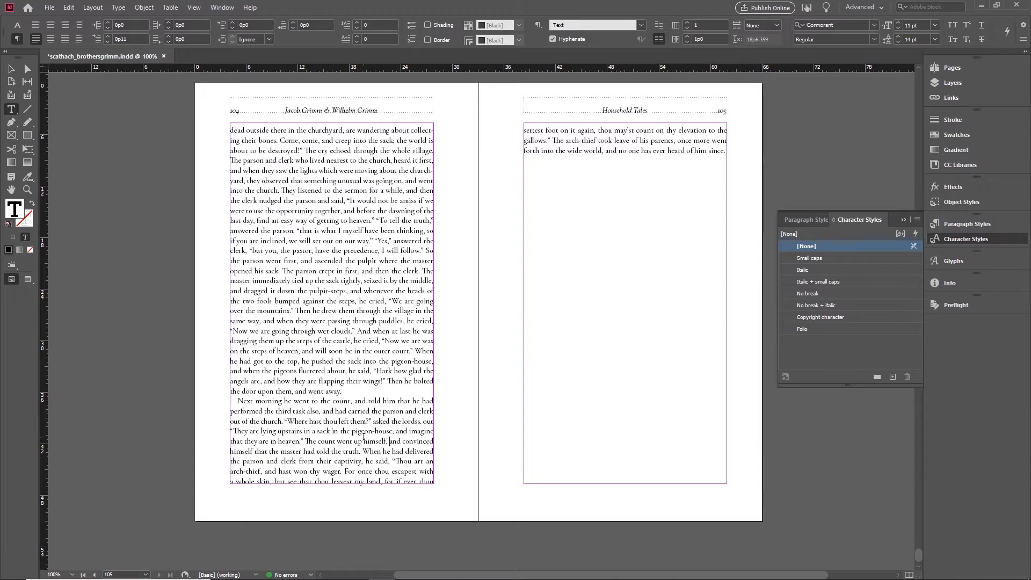
key("ctrl+z")
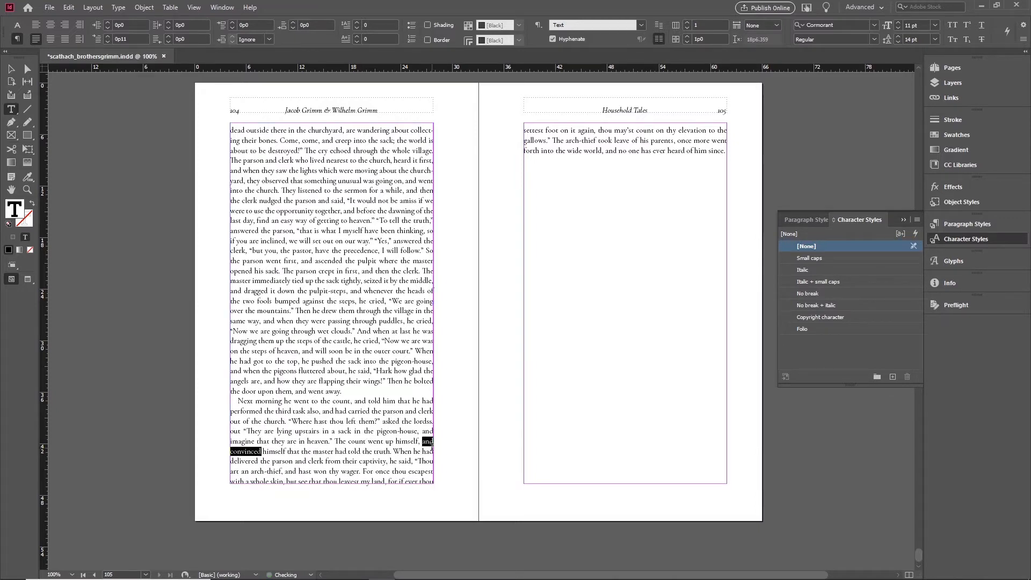
Try a forced line break before "and convinced" on page 104, and remove it again
left_click(425, 443)
key("shift+Return")
key("BackSpace")
left_click_drag(422, 443, 304, 453)
Try the No break character style on "and imagine" in page 104's last paragraph, and undo it
left_click(424, 431)
left_click_drag(424, 431, 255, 442)
left_click(806, 294)
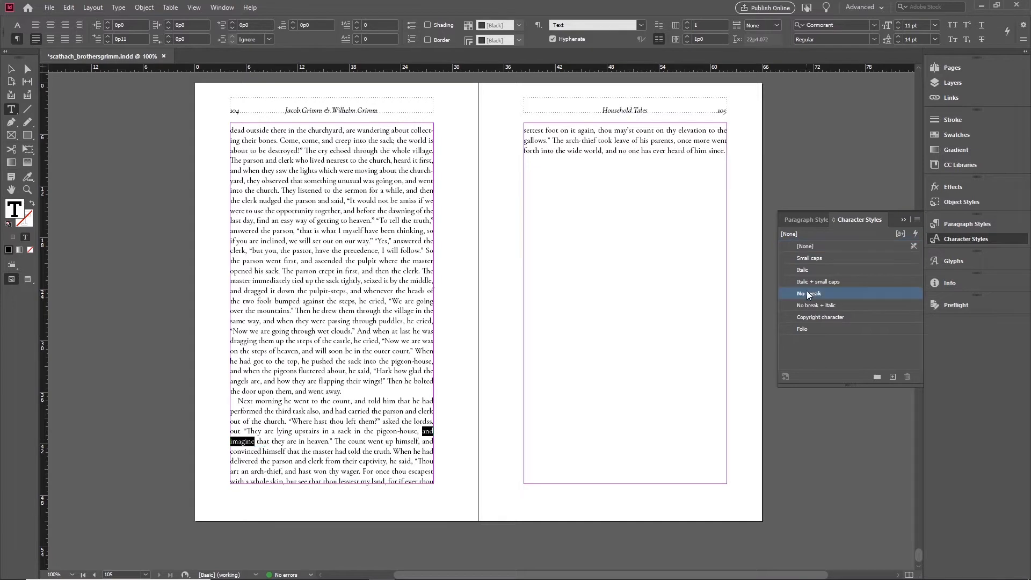
left_click(413, 433)
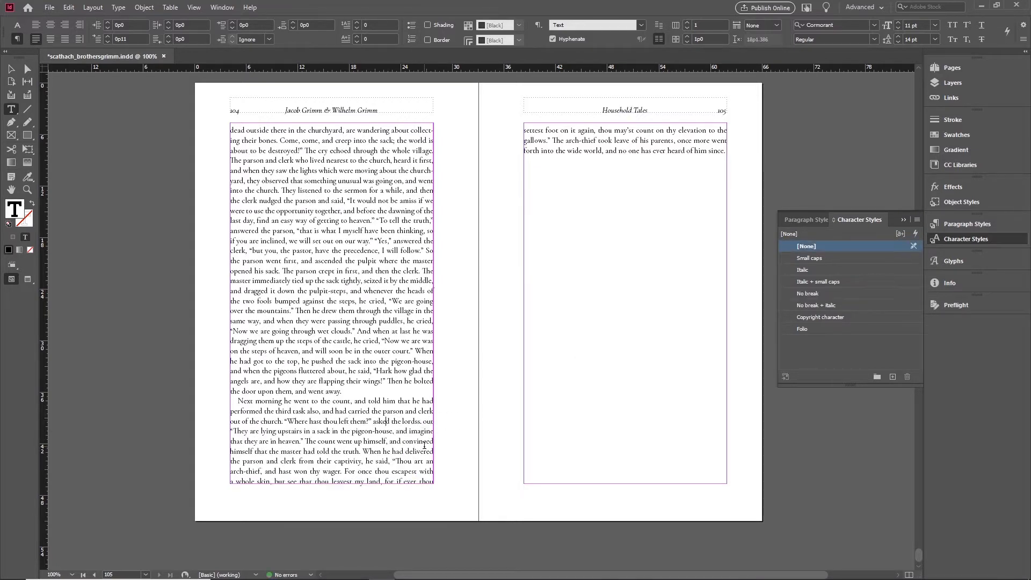
key("ctrl+z")
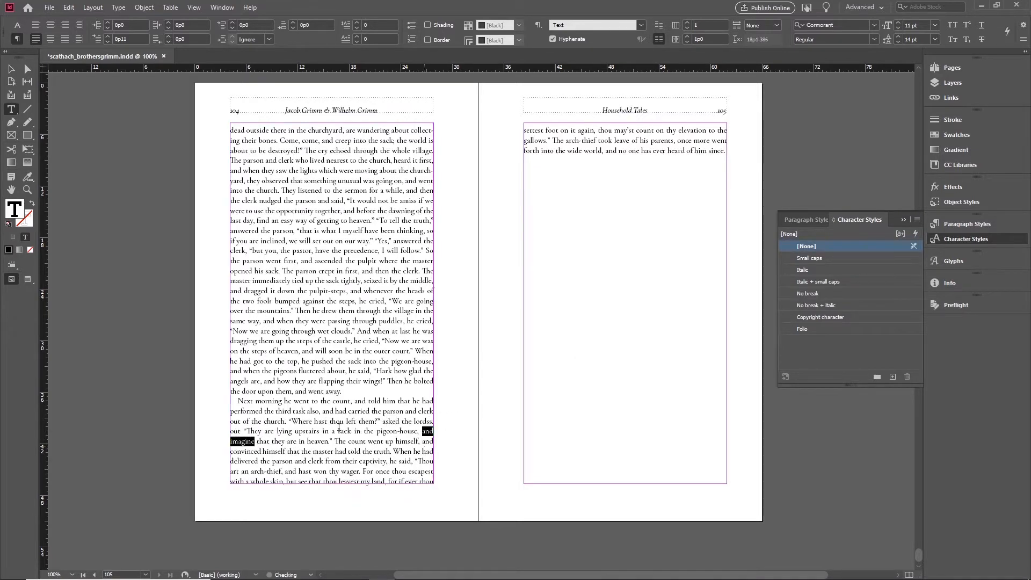
Try the No break character style on the words from "lordss" through "out" on page 104, and undo it
left_click(235, 430)
left_click_drag(240, 431, 416, 421)
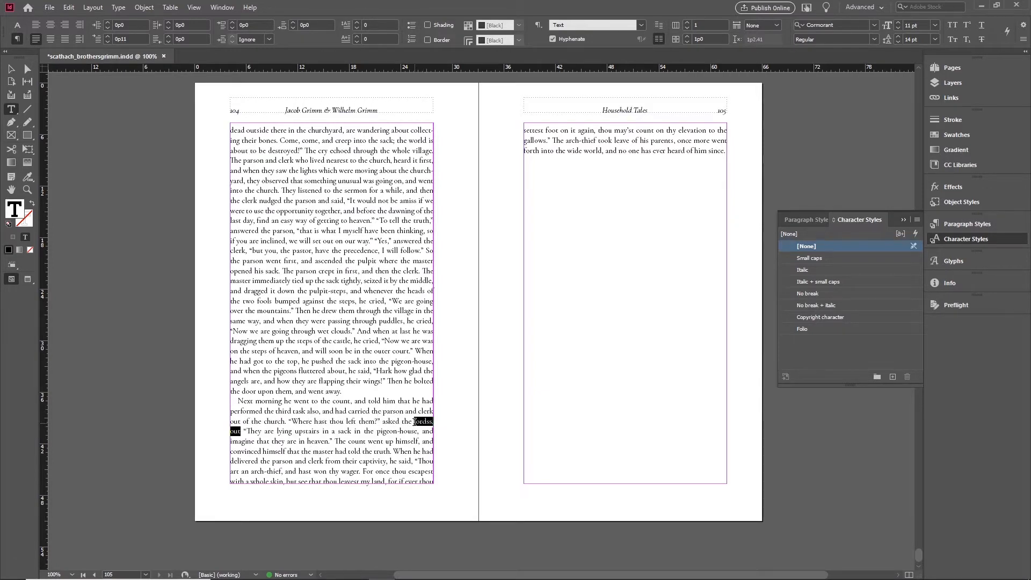
left_click(823, 295)
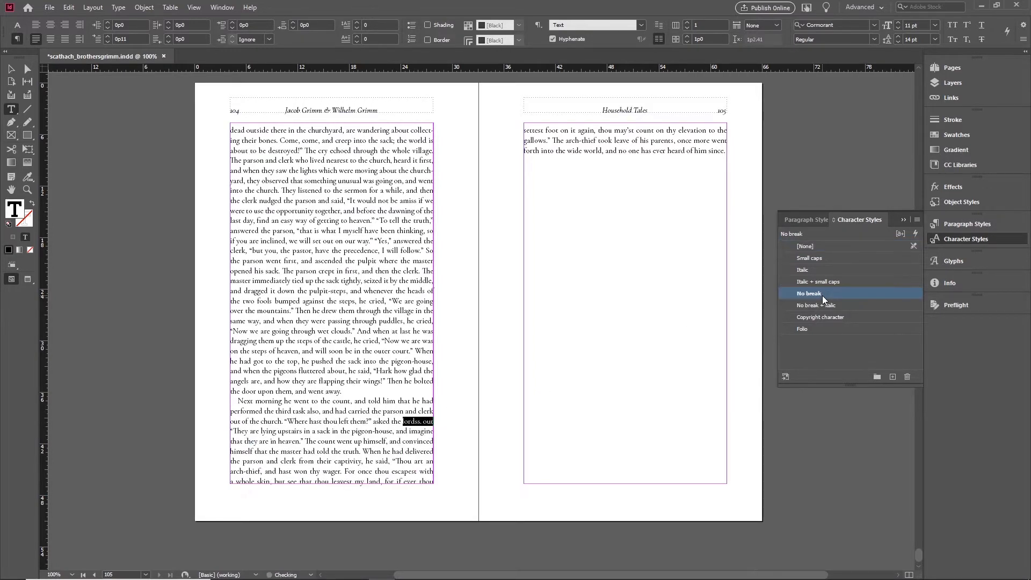
left_click(410, 422)
key("ctrl+z")
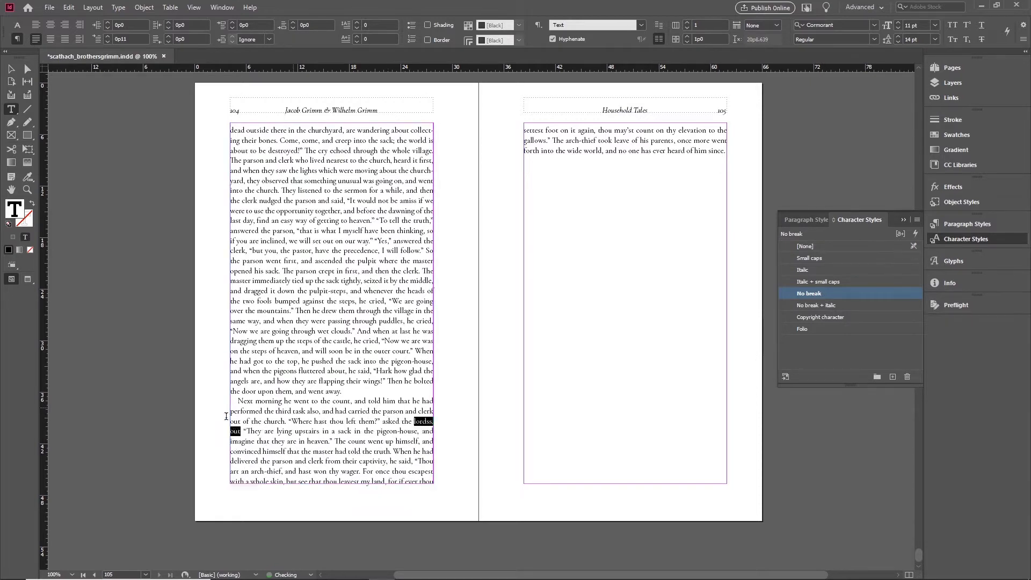
Try the No break character style on "clerk out" in page 104's last paragraph, and undo it
left_click_drag(241, 422, 419, 411)
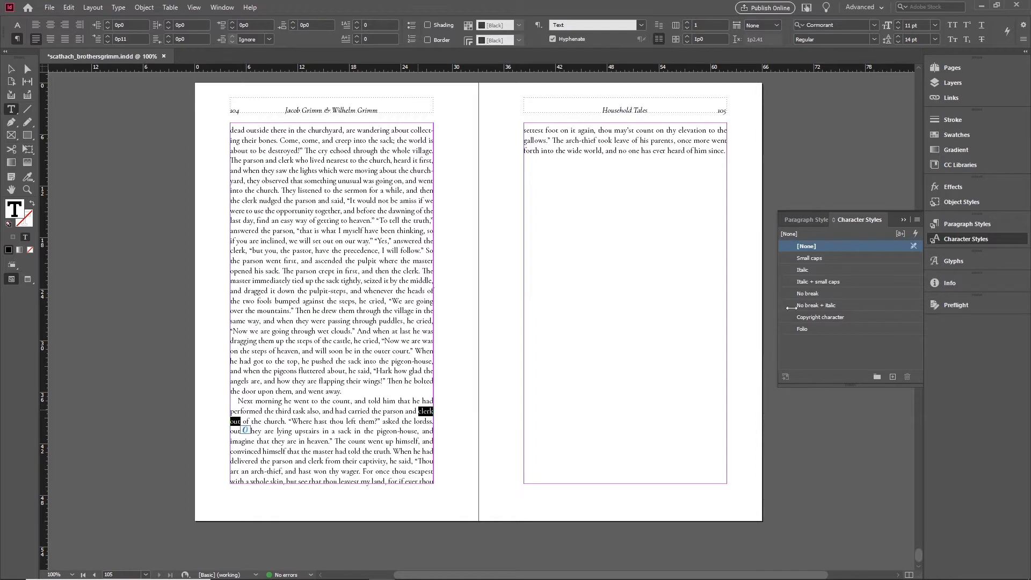
left_click(809, 295)
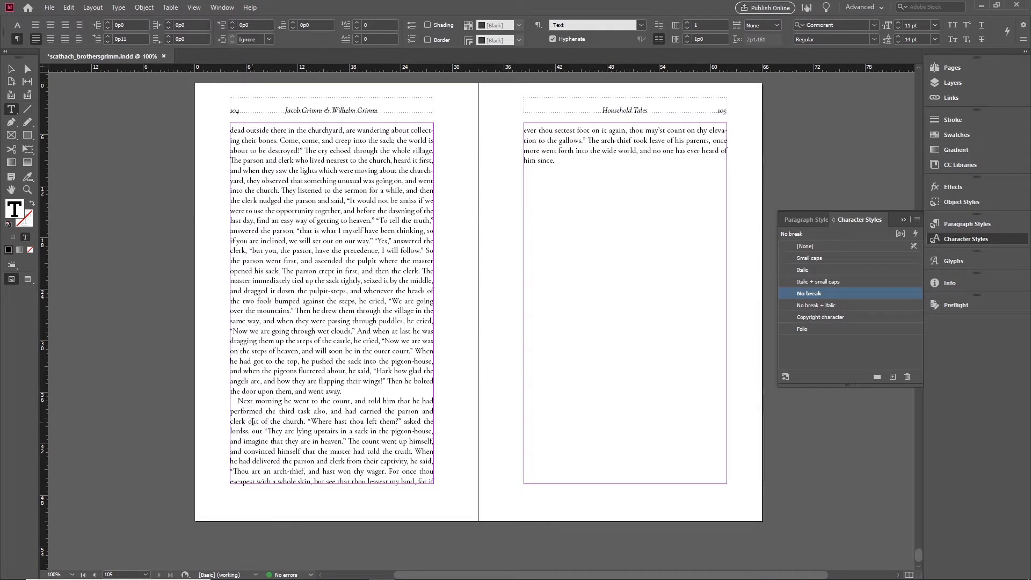
key("ctrl+z")
Apply the No break character style to "lordss" and the following "out" so they stay on one line
left_click_drag(241, 431, 415, 420)
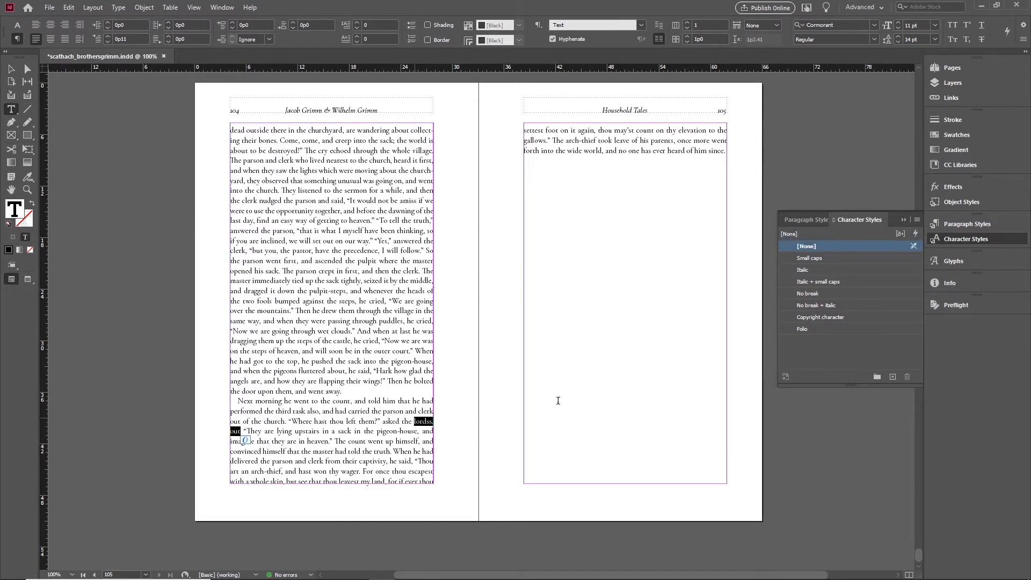
left_click(808, 293)
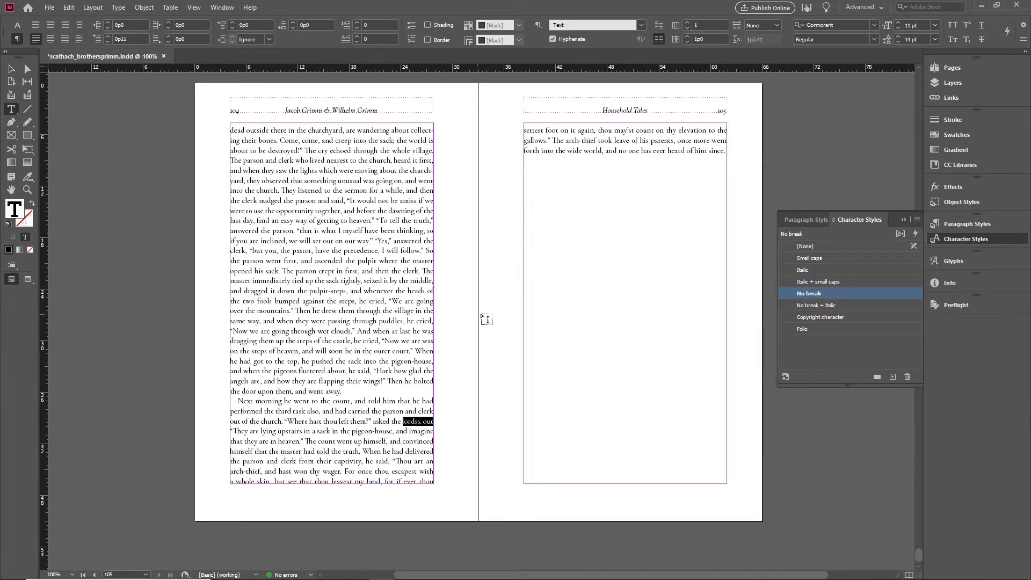
left_click(346, 281)
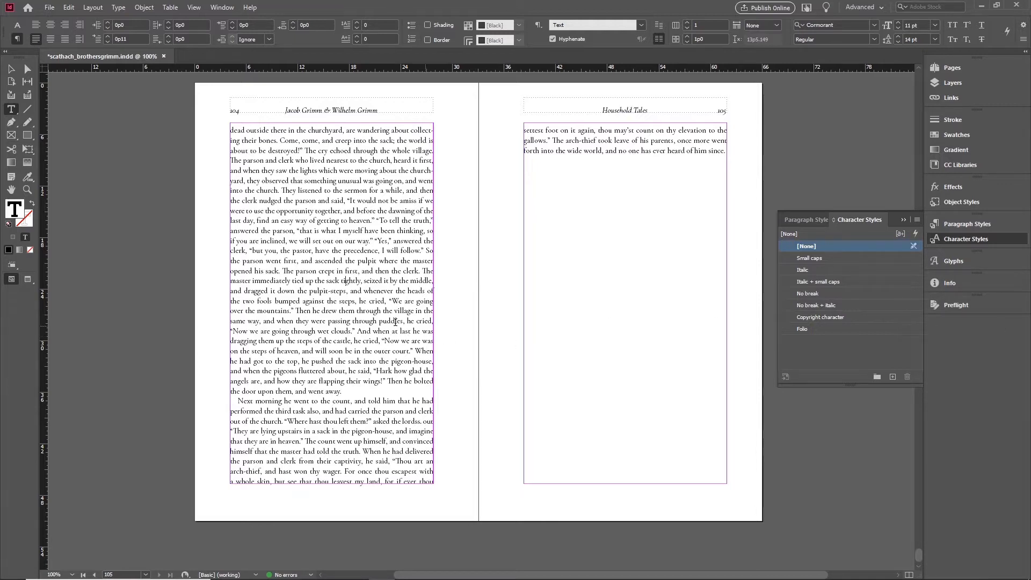
Enable highlighting of H&J Violations in the Composition preferences and inspect the highlighted line beginning "the two fools bumped"
left_click(69, 7)
mouse_move(199, 436)
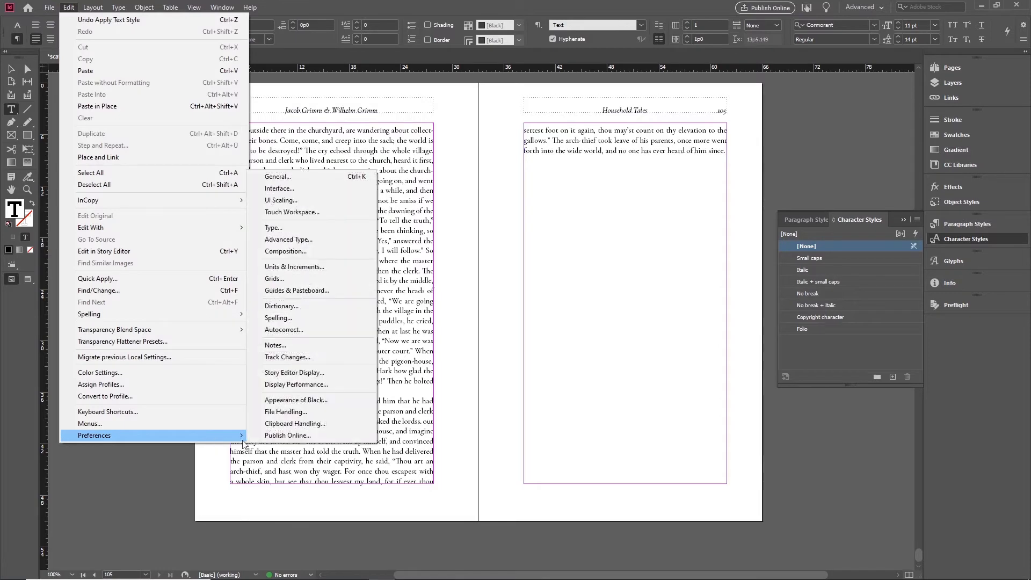
left_click(323, 251)
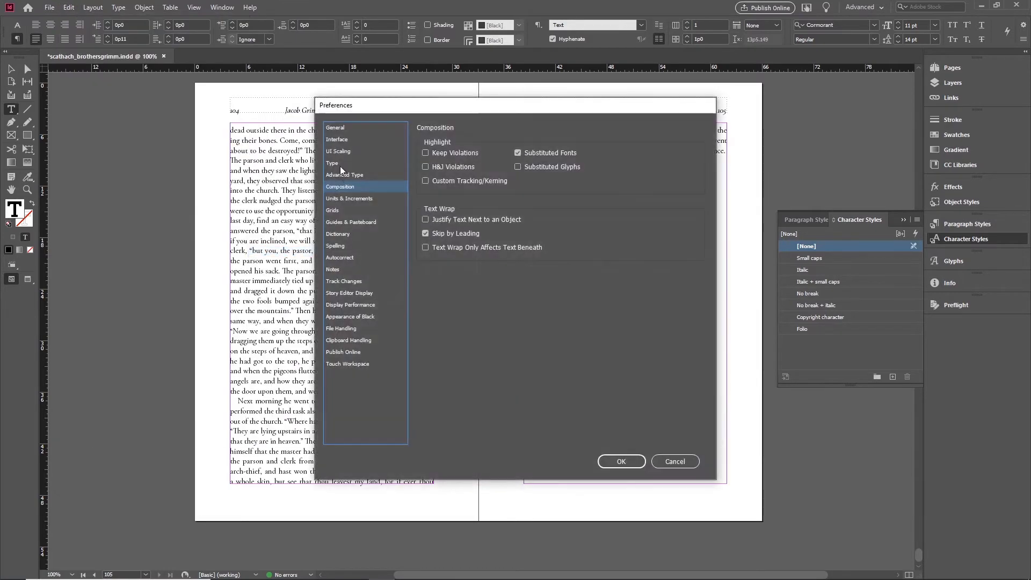
left_click(428, 167)
left_click(621, 462)
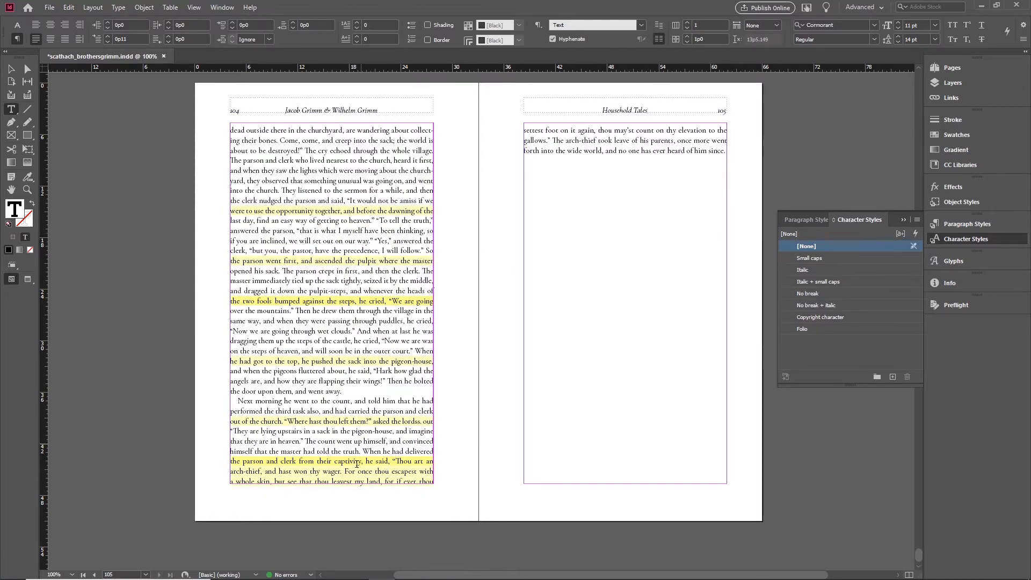
triple_click(332, 300)
left_click(318, 291)
Disable highlighting of H&J Violations in the Composition preferences
left_click(68, 7)
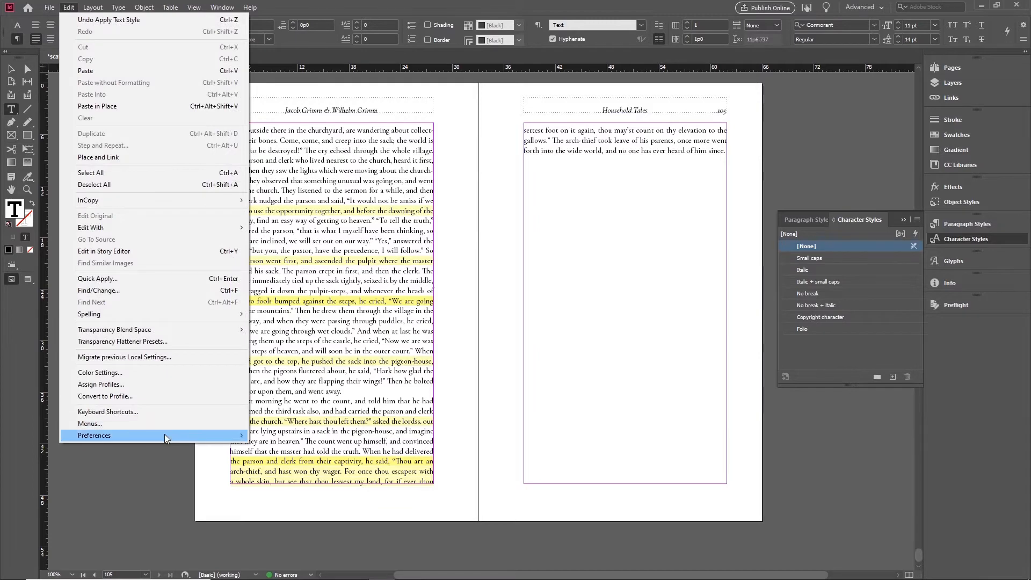
mouse_move(165, 435)
left_click(300, 253)
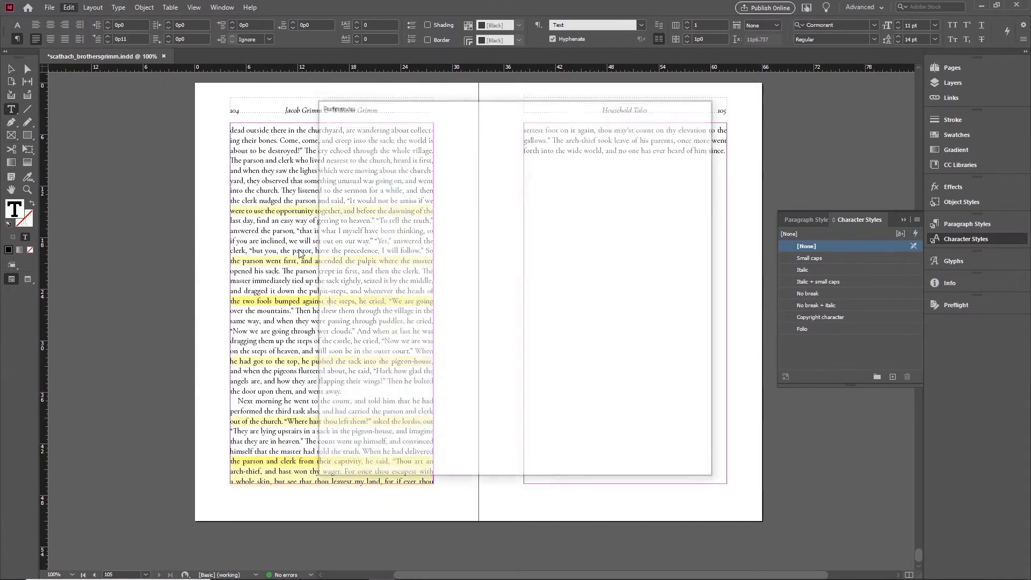
left_click(446, 167)
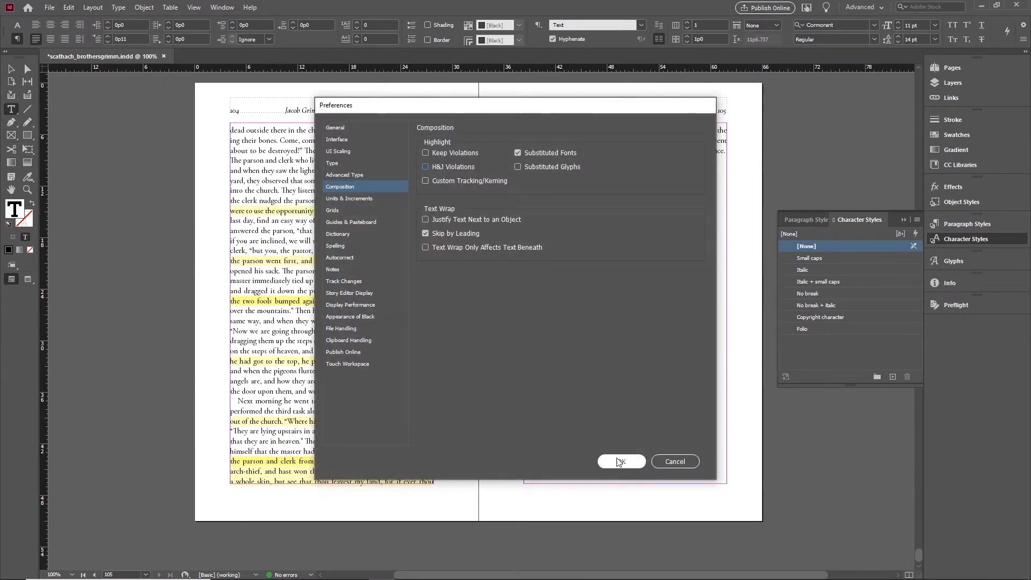
left_click(620, 462)
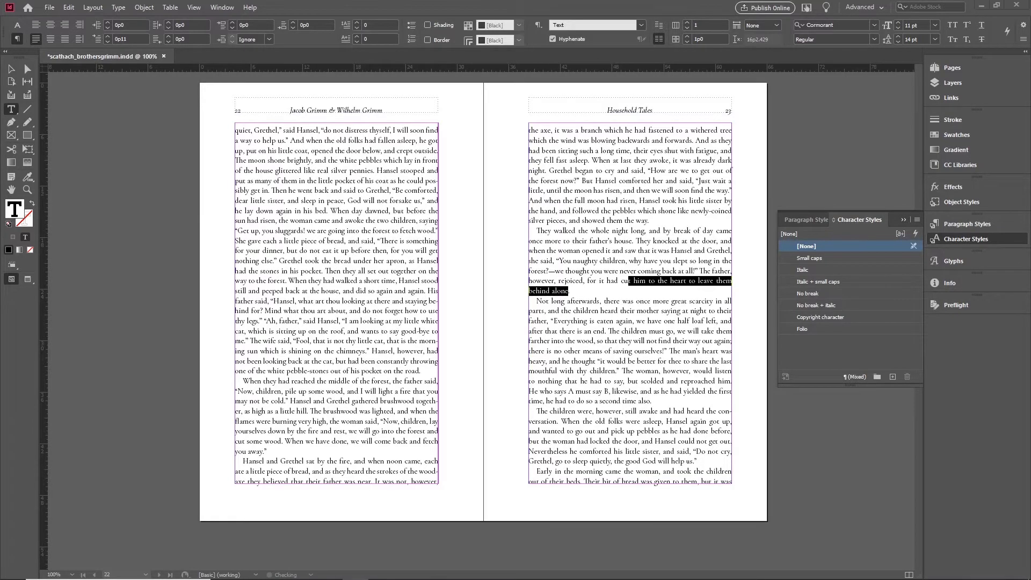
Try the No break character style on "cut him to the heart to leave them behind alone" on page 23, and undo it
left_click(677, 220)
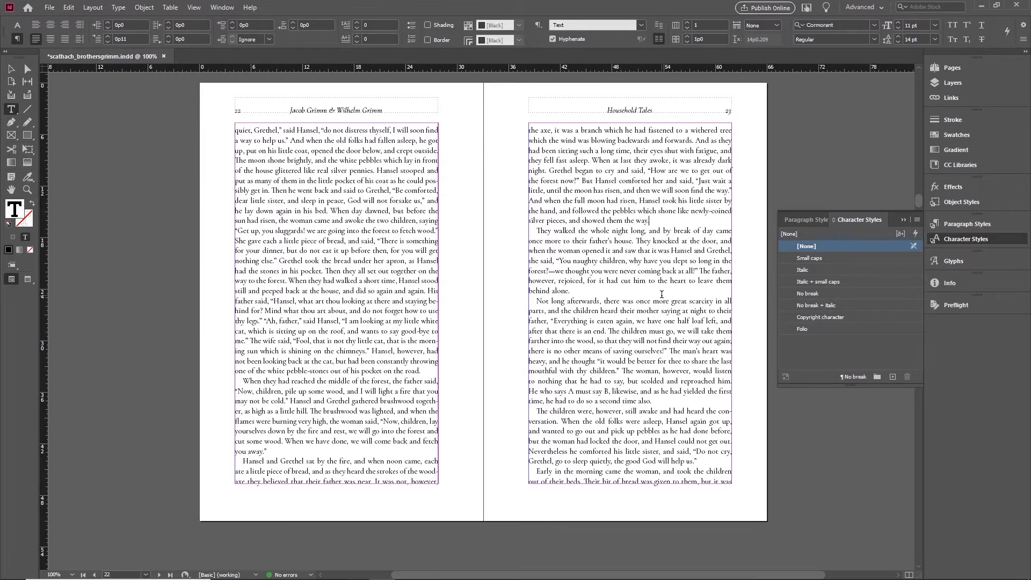
left_click(626, 291)
left_click_drag(569, 290, 621, 280)
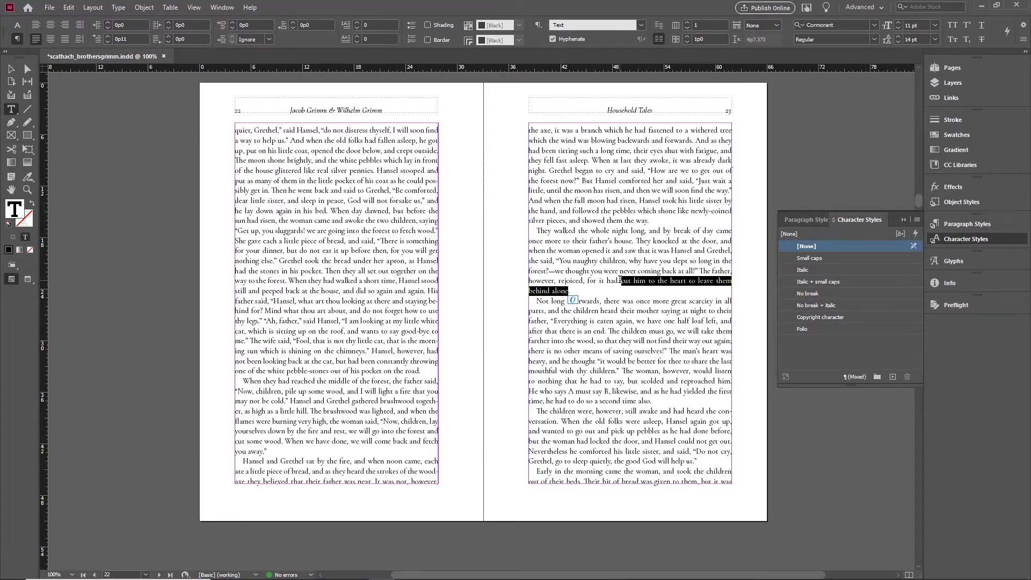
left_click(810, 293)
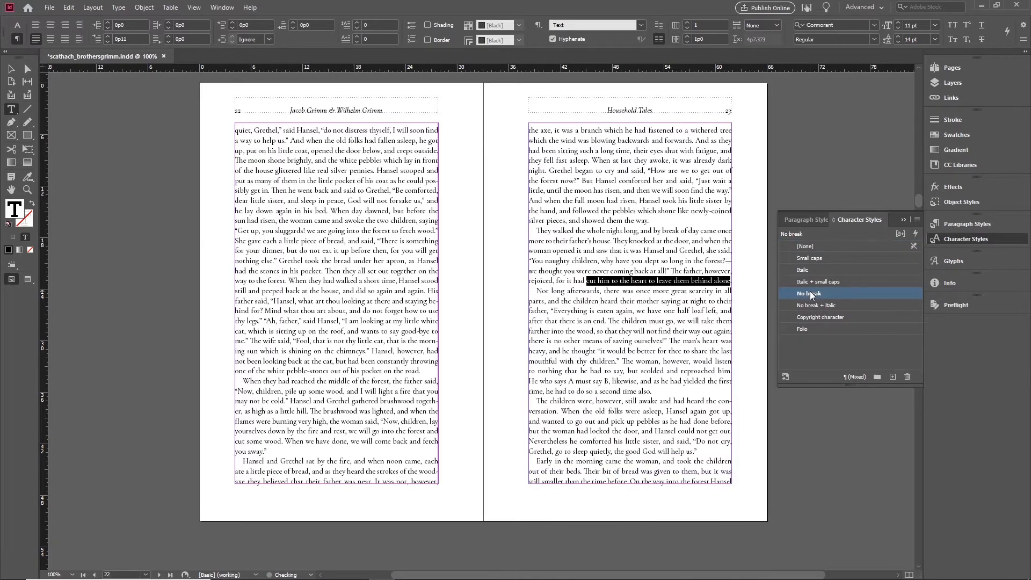
left_click(605, 282)
key("End")
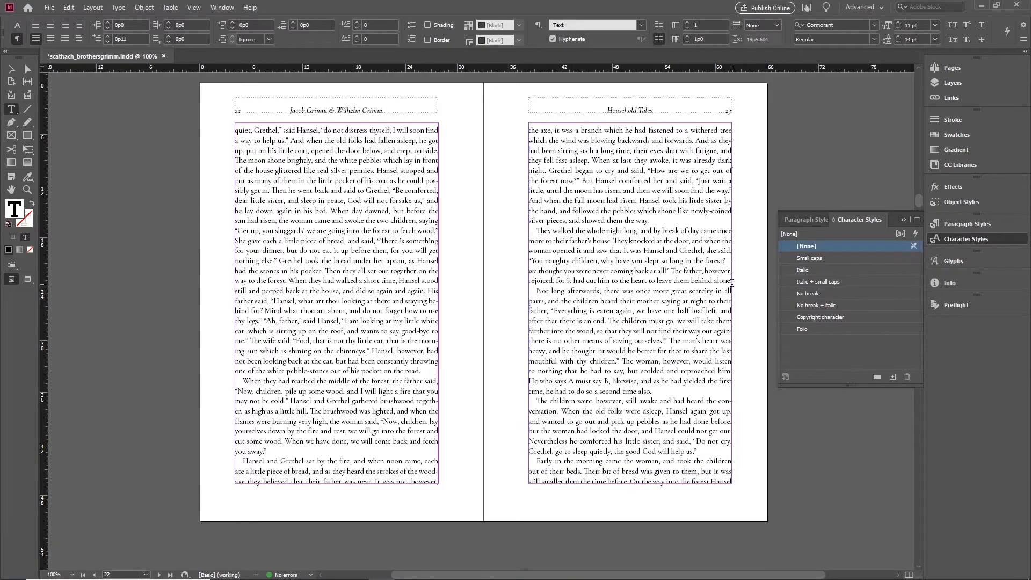
left_click(682, 292)
key("ctrl+z")
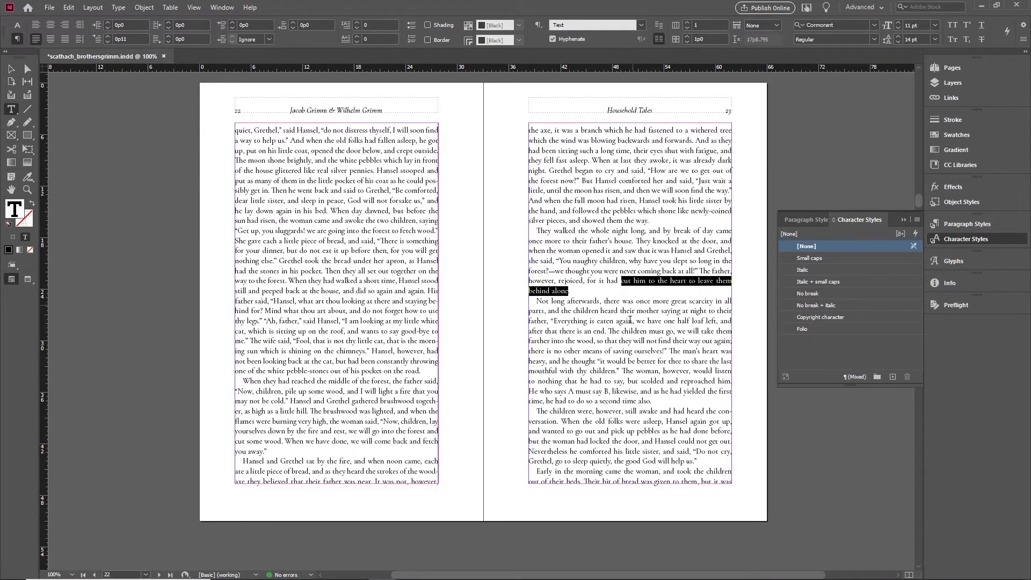
left_click(574, 290)
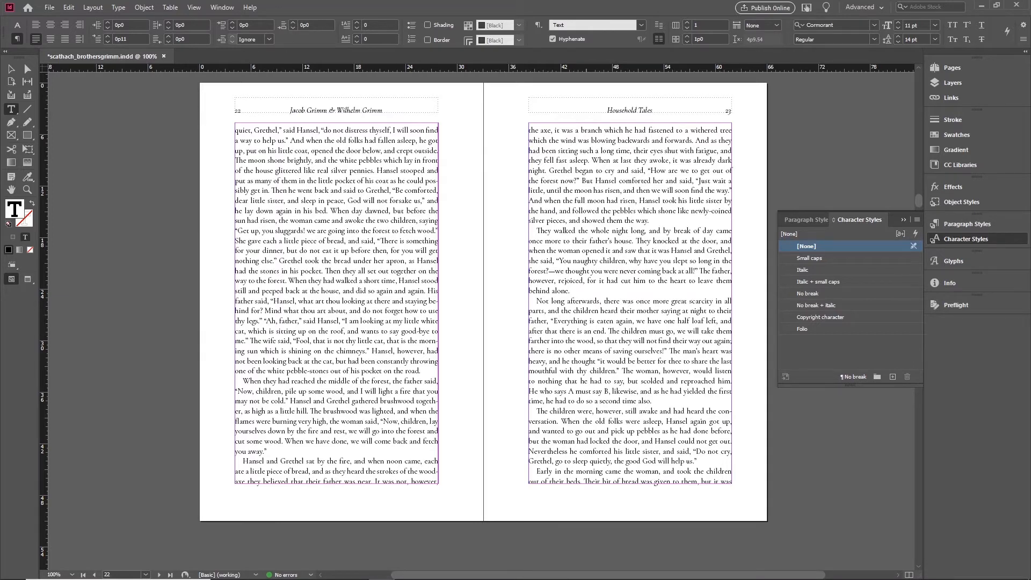
On page 39, apply the No break character style to "again." The King said, "If it be as thou sayest," before "I will watch"
left_click(961, 63)
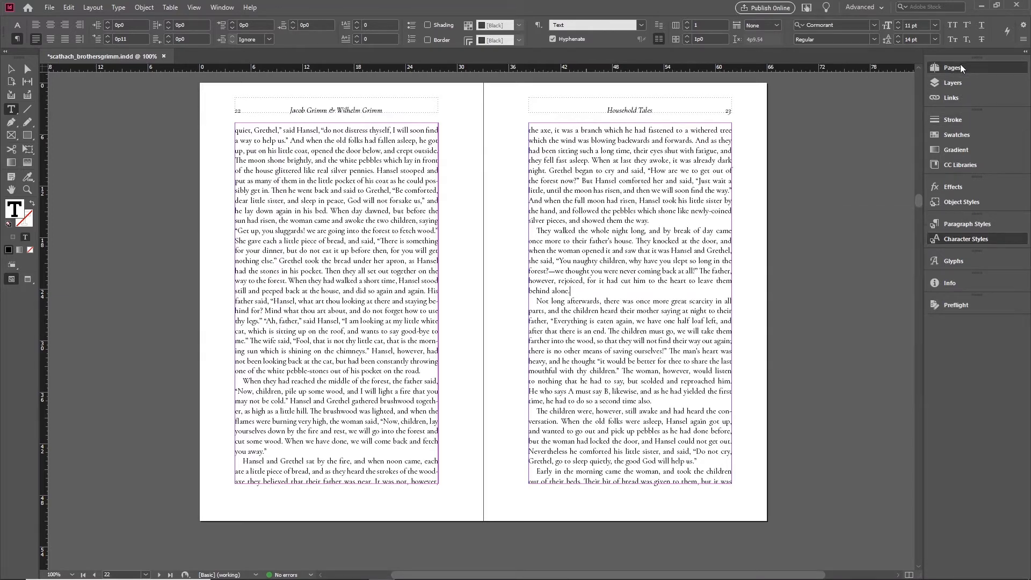
scroll(879, 419, "down", 5)
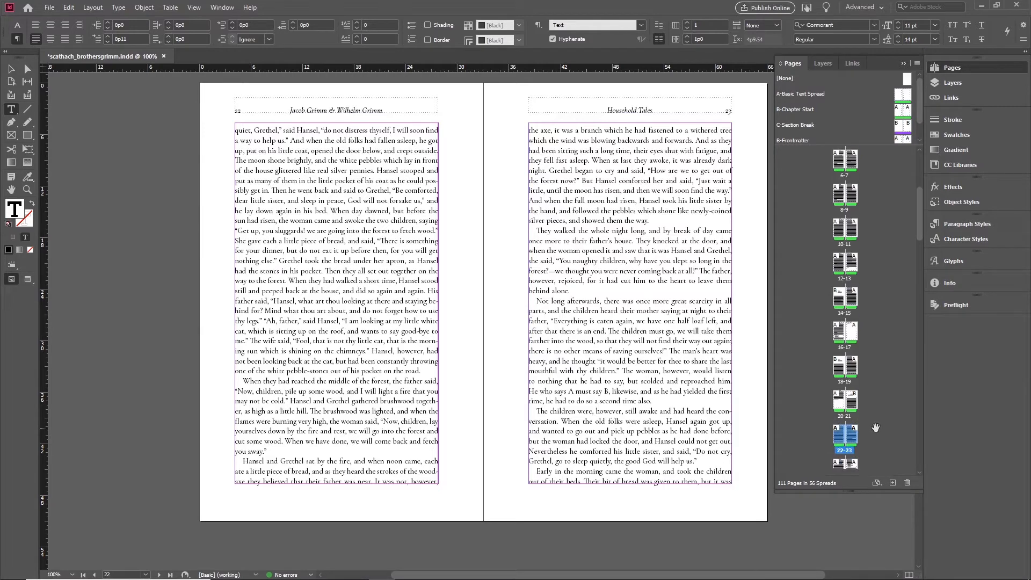
scroll(878, 425, "down", 4)
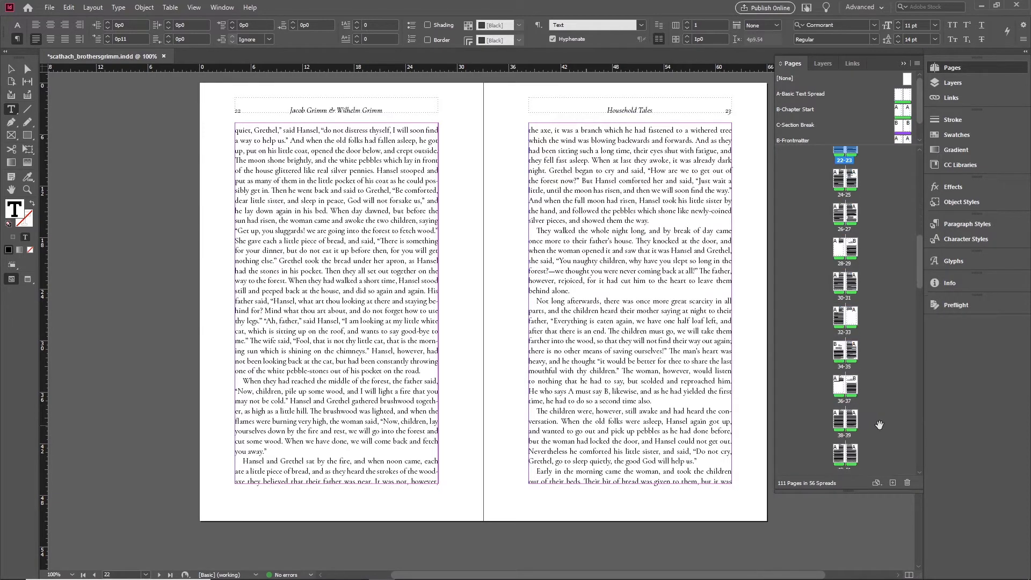
left_click(852, 423)
double_click(852, 424)
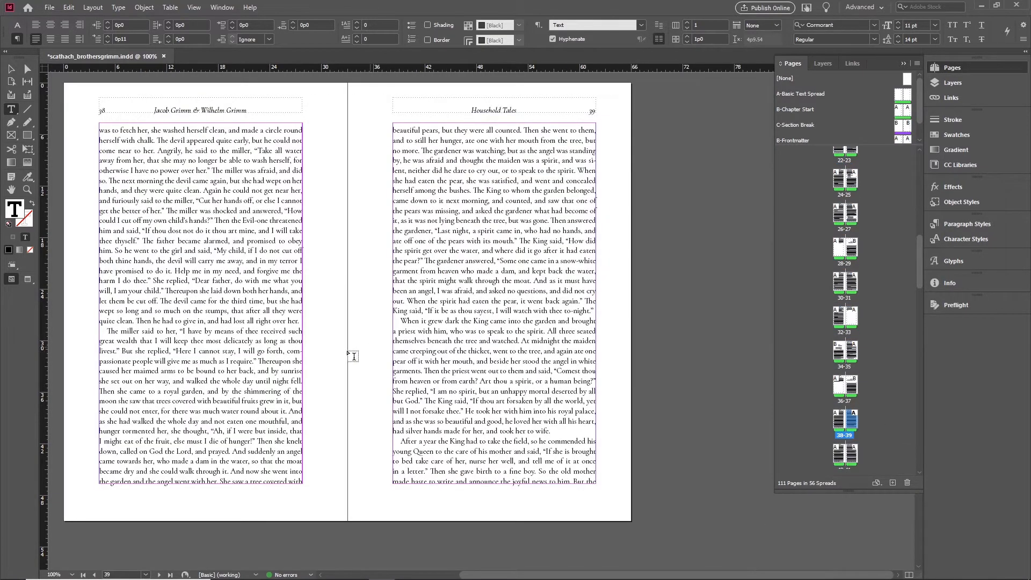
triple_click(433, 252)
left_click(434, 252)
left_click_drag(563, 301, 495, 311)
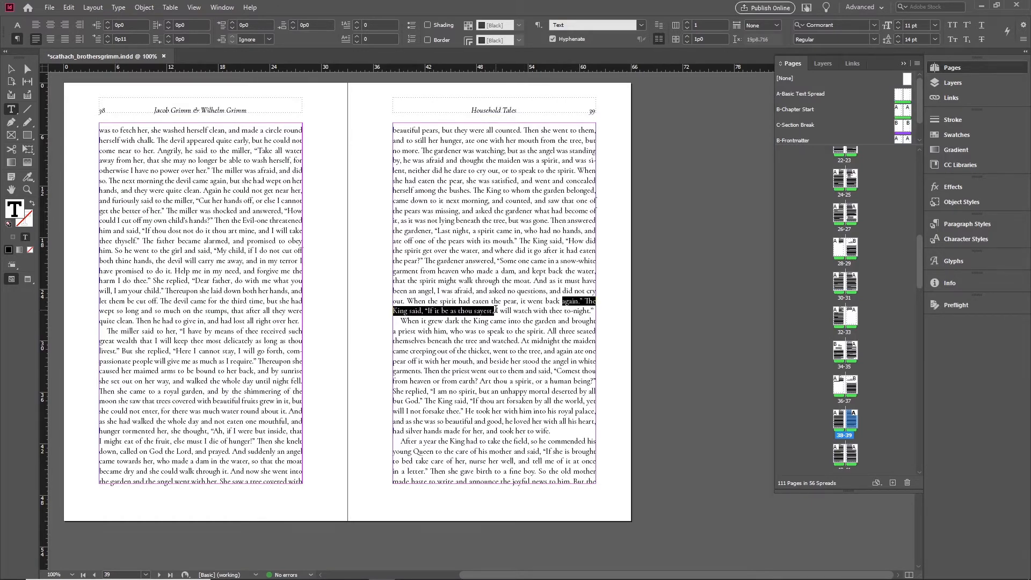
left_click(979, 240)
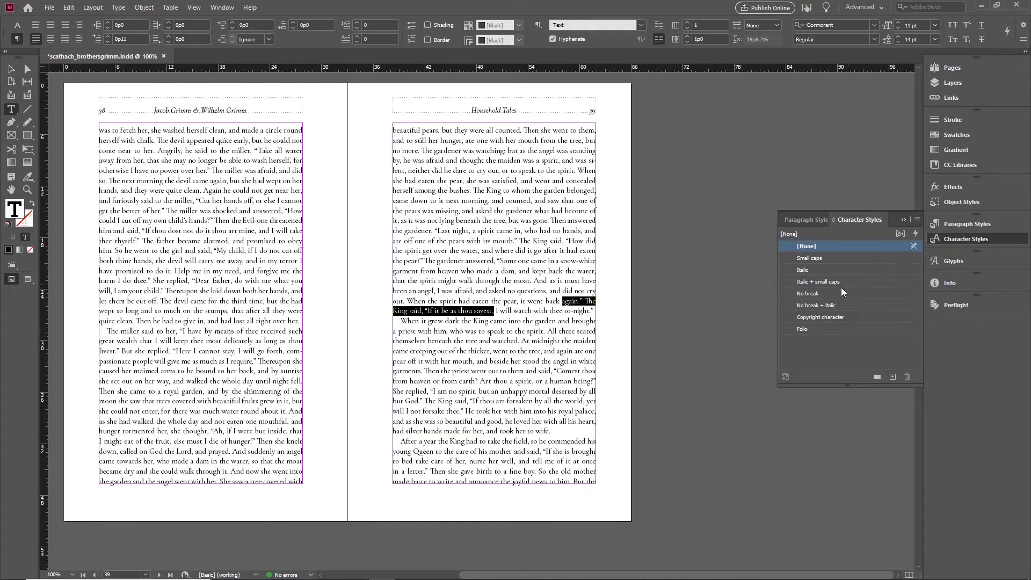
left_click(813, 293)
left_click(441, 300)
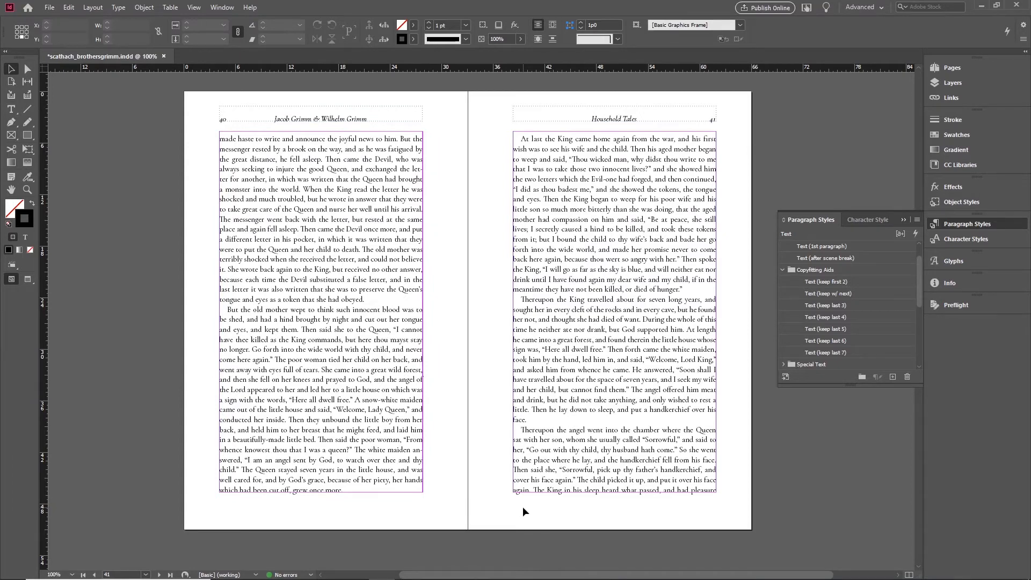
Compare where the text ends on pages 44 and 45, and examine the paragraph that carries over to "mother's house."
scroll(491, 454, "down", 8)
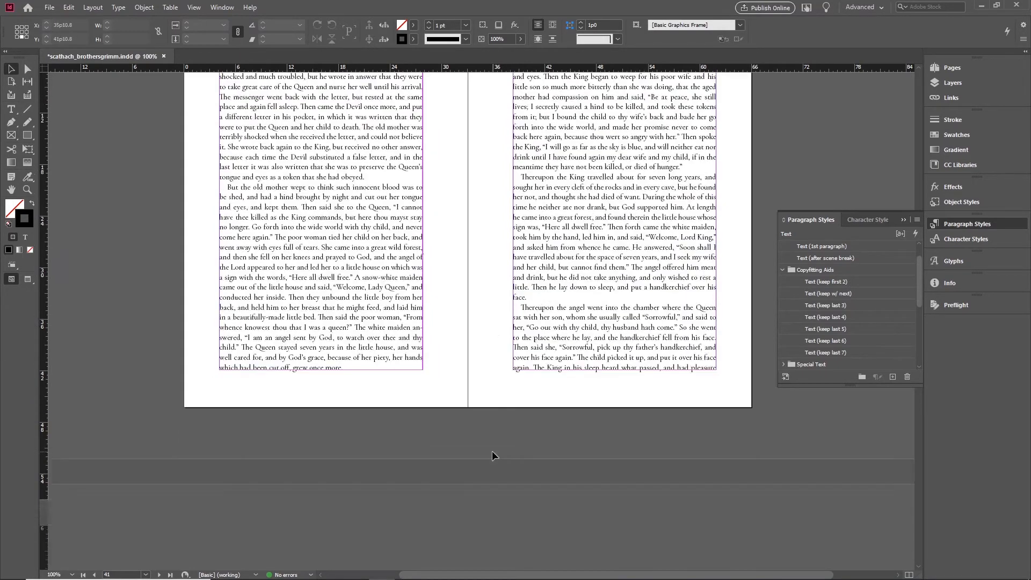
scroll(492, 451, "down", 7)
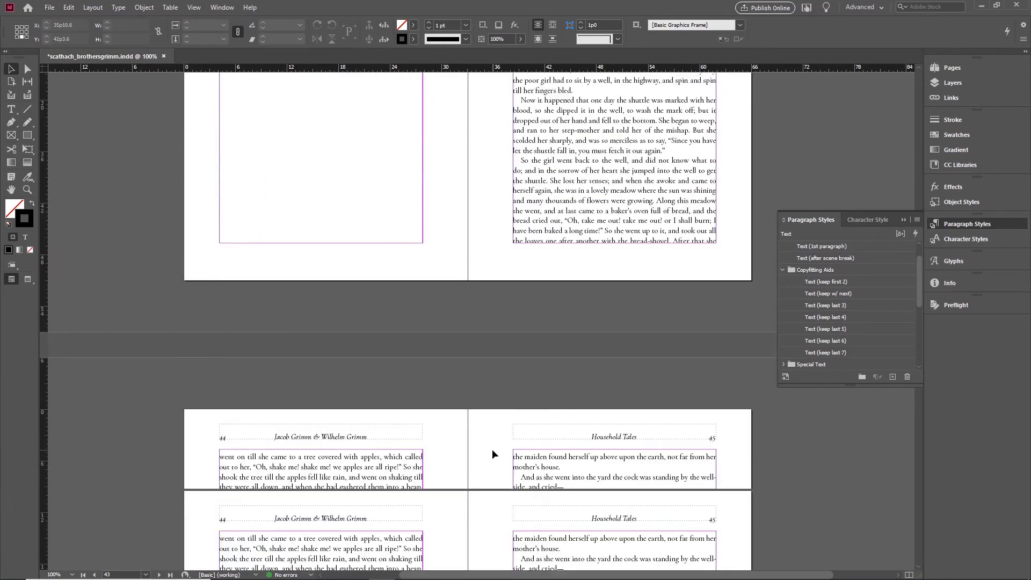
scroll(492, 454, "down", 2)
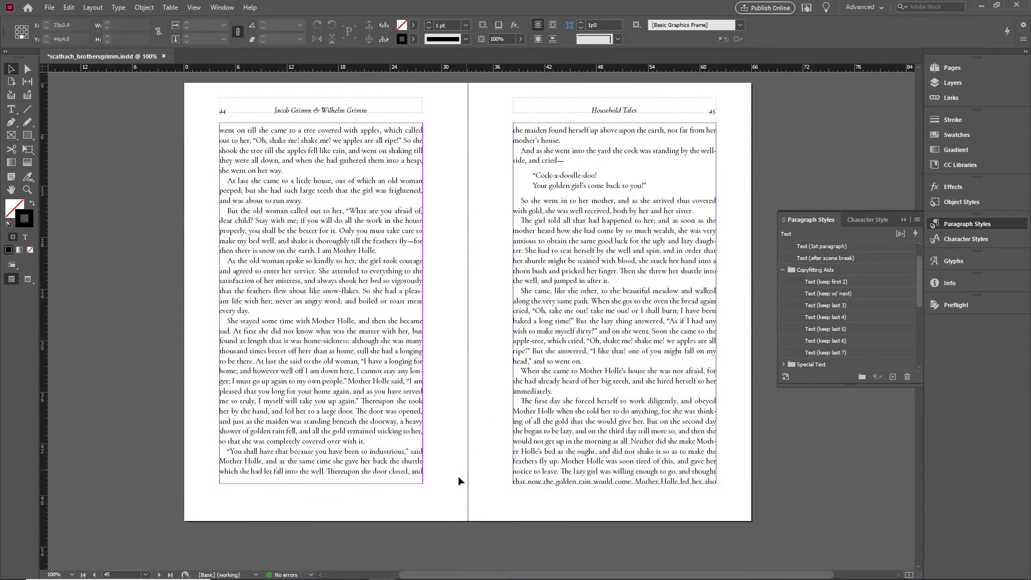
left_click(392, 471)
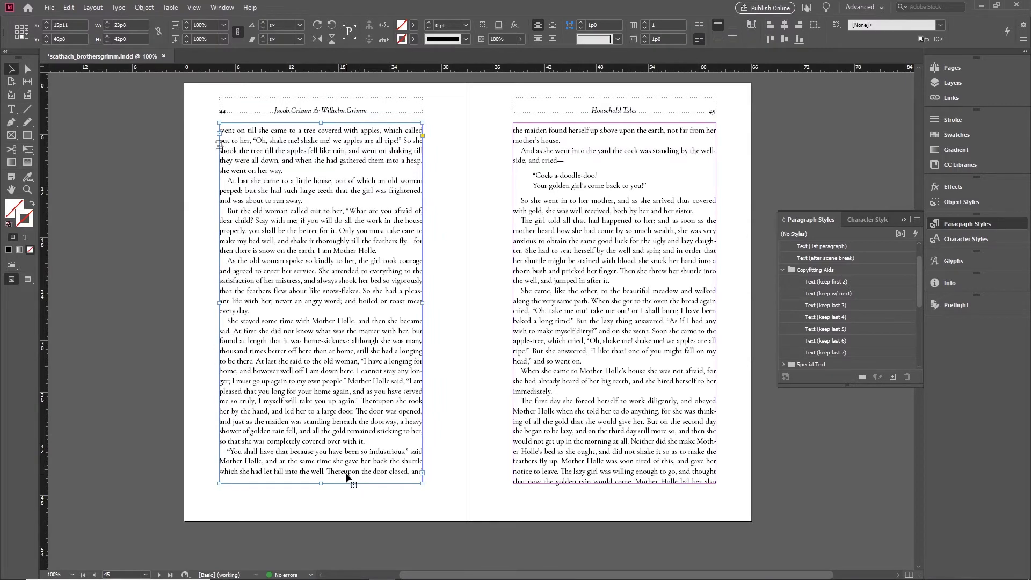
left_click(595, 482)
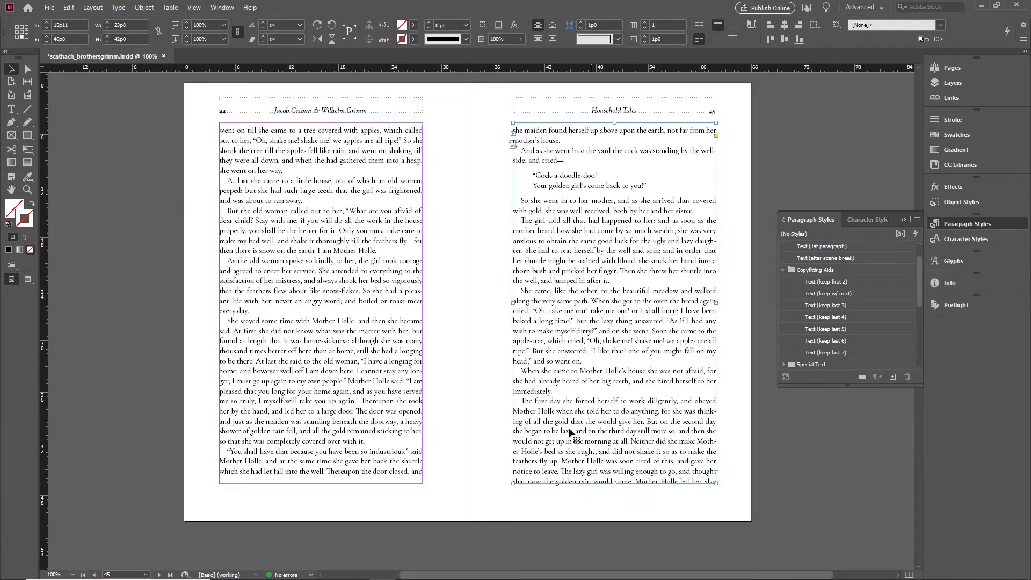
left_click(488, 308)
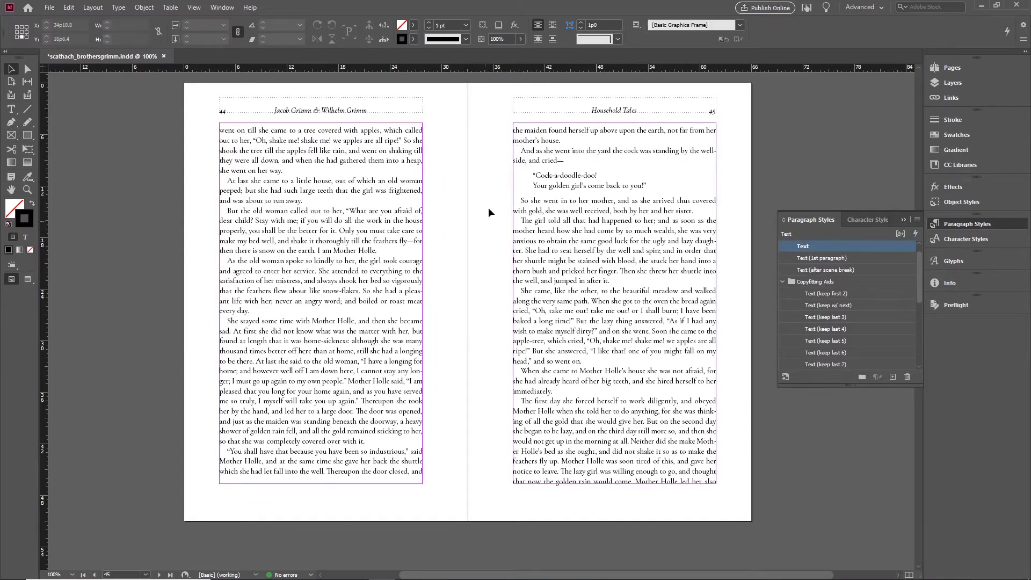
key("t")
left_click(538, 140)
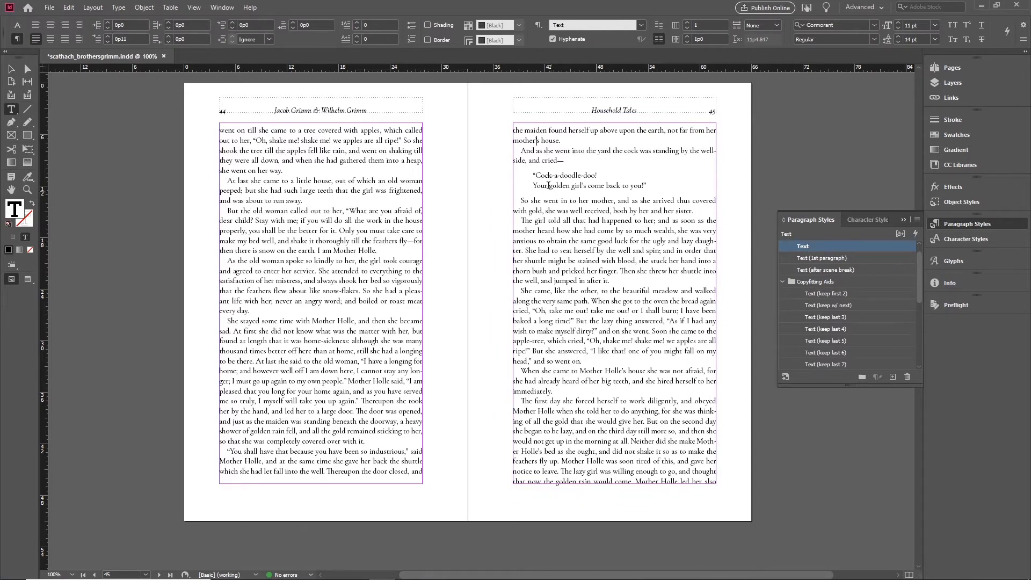
left_click(559, 143)
triple_click(528, 142)
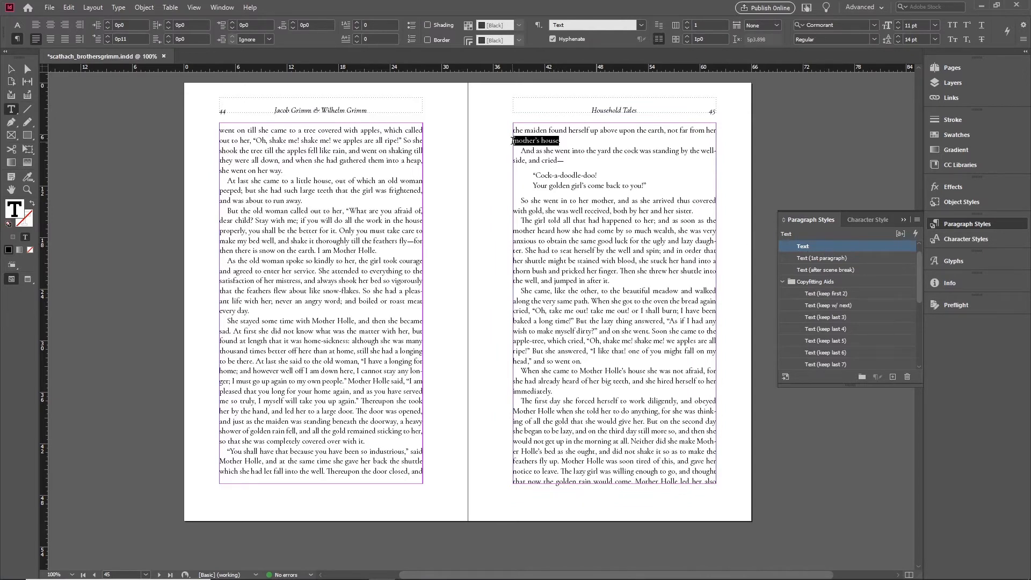
left_click(528, 141)
left_click_drag(227, 451, 591, 142)
Try the No break character style on "angry word; and boiled or roast meat every day" on page 44, and undo it
left_click(245, 310)
left_click_drag(245, 311, 304, 301)
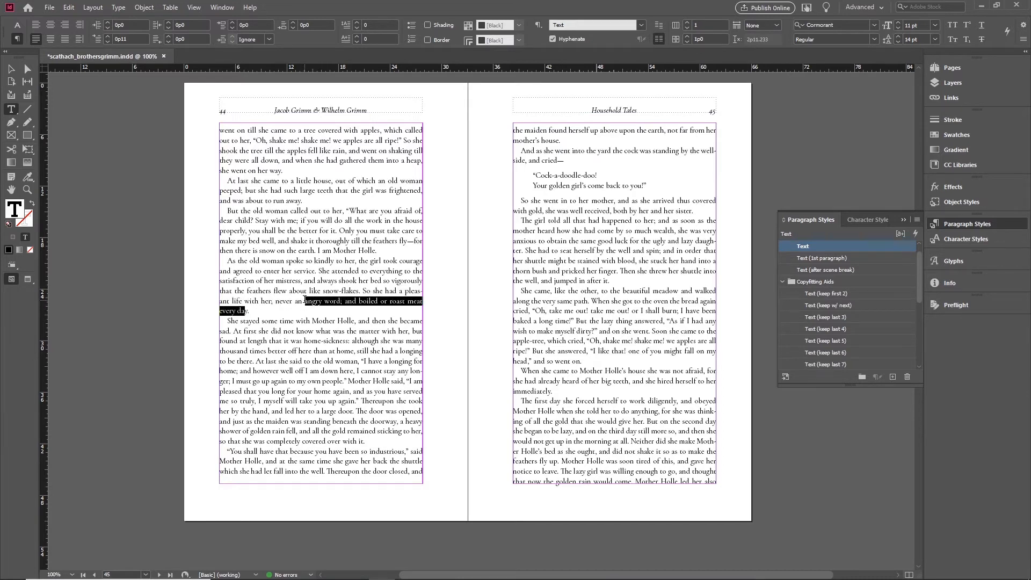
left_click(954, 237)
left_click(959, 224)
left_click(956, 240)
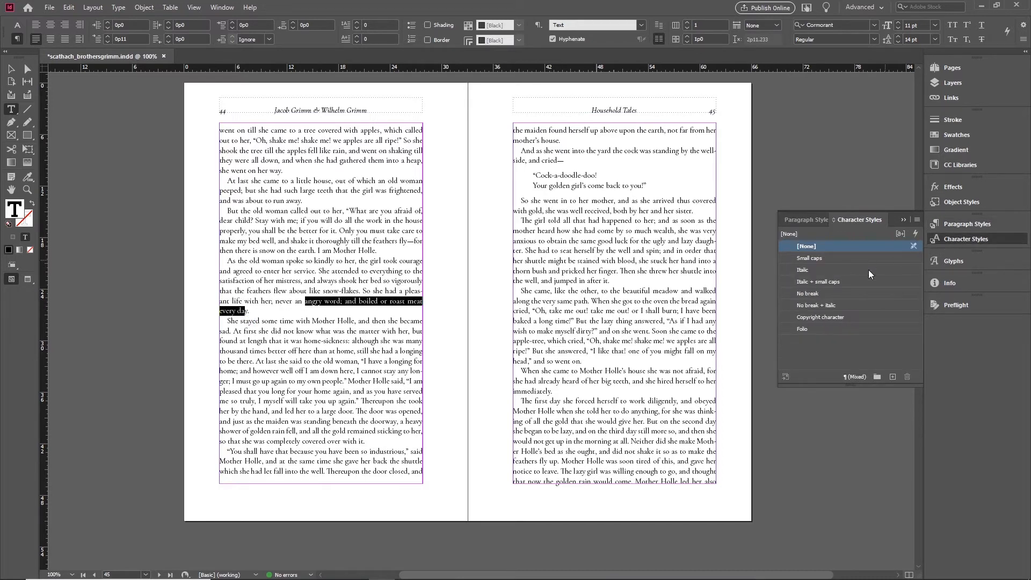
left_click(807, 293)
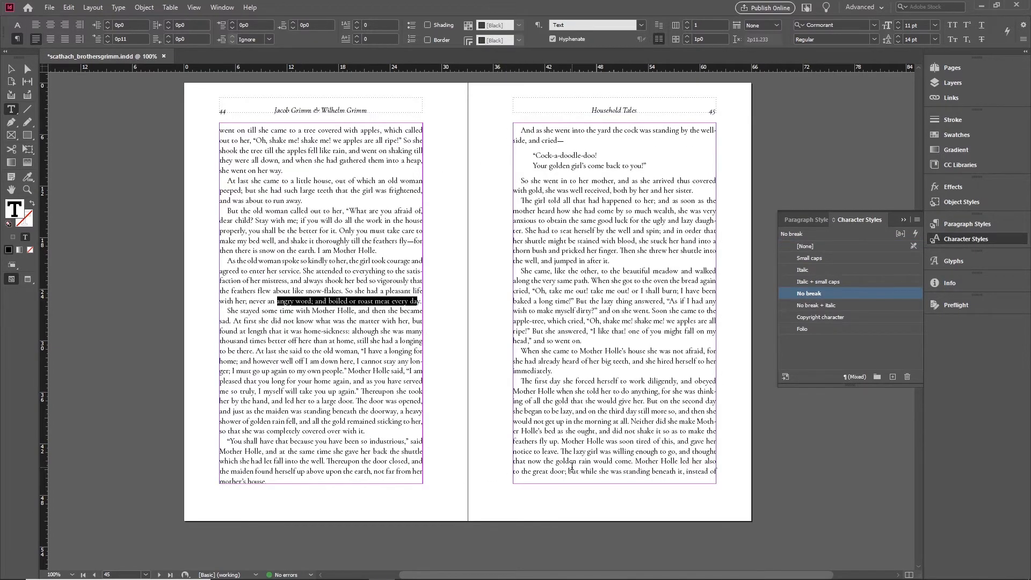
scroll(560, 467, "down", 5)
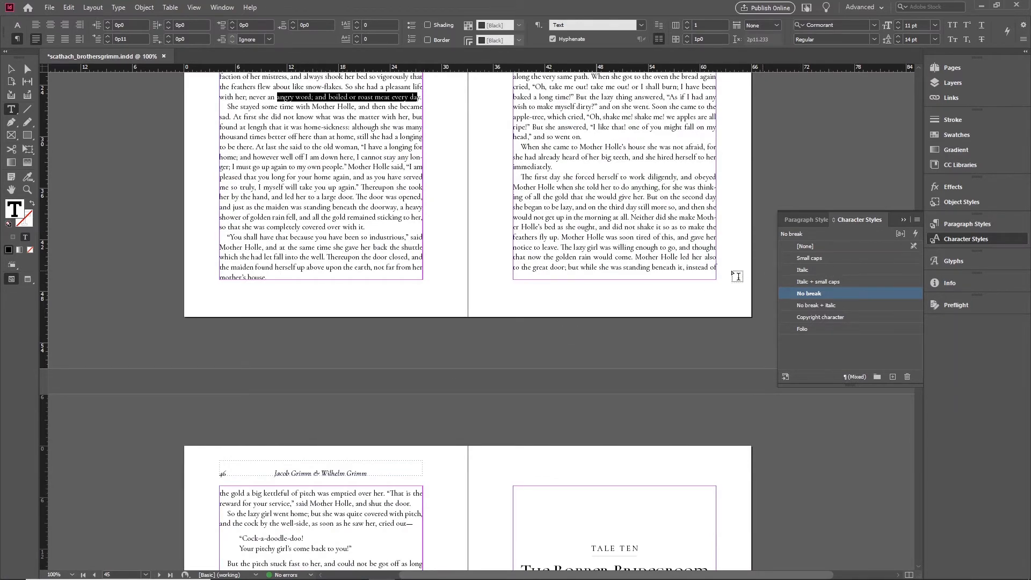
key("ctrl+z")
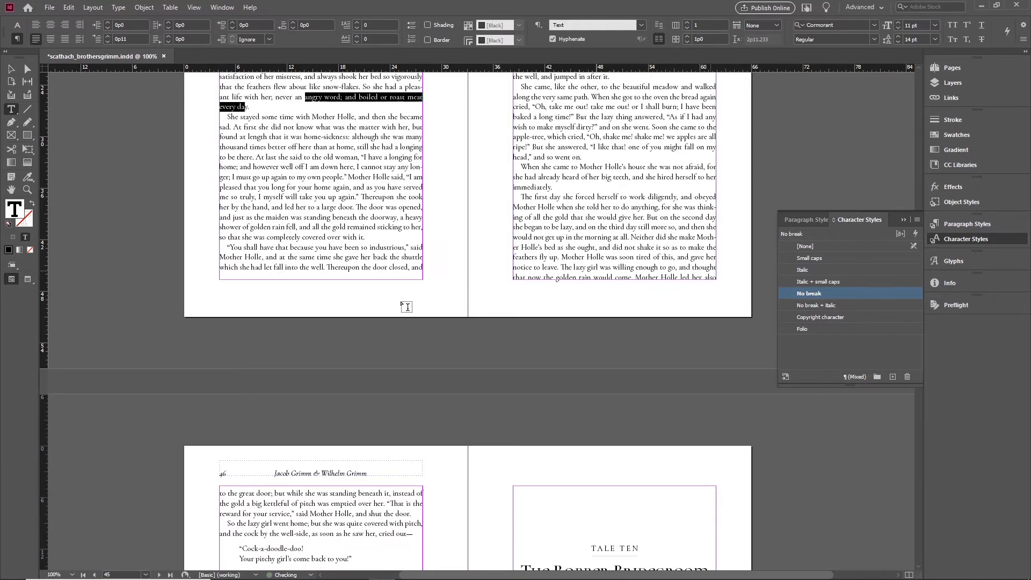
left_click(354, 245)
scroll(355, 245, "up", 2)
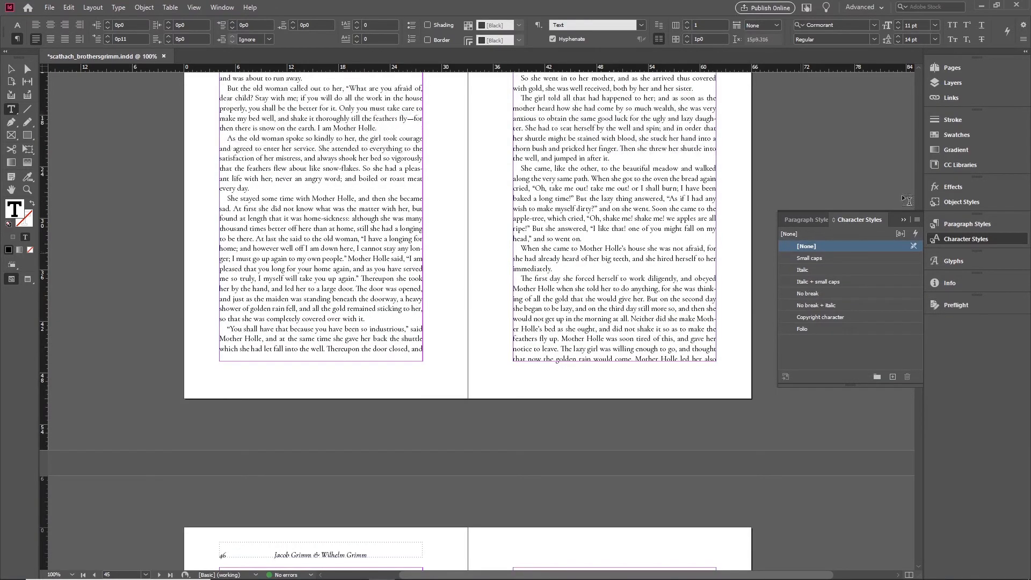
Examine the paragraph styles in the Copyfitting Aids group
left_click(951, 224)
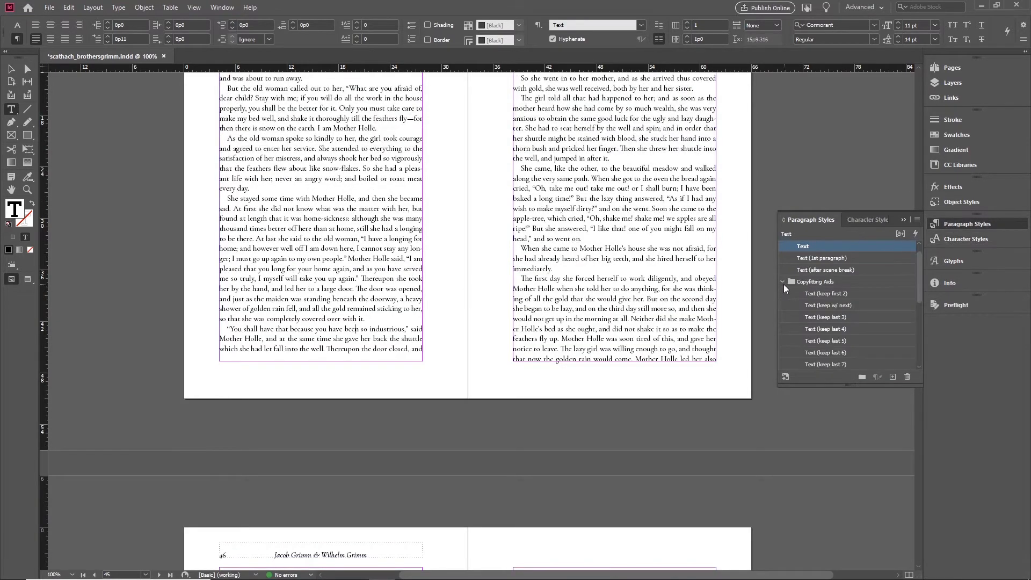
left_click(783, 282)
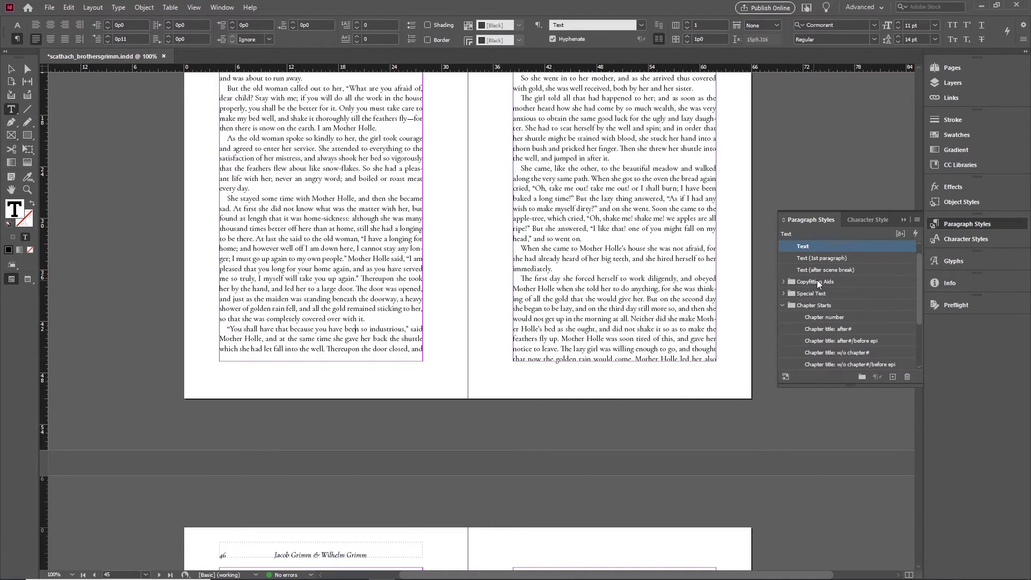
left_click(783, 281)
scroll(840, 284, "down", 1)
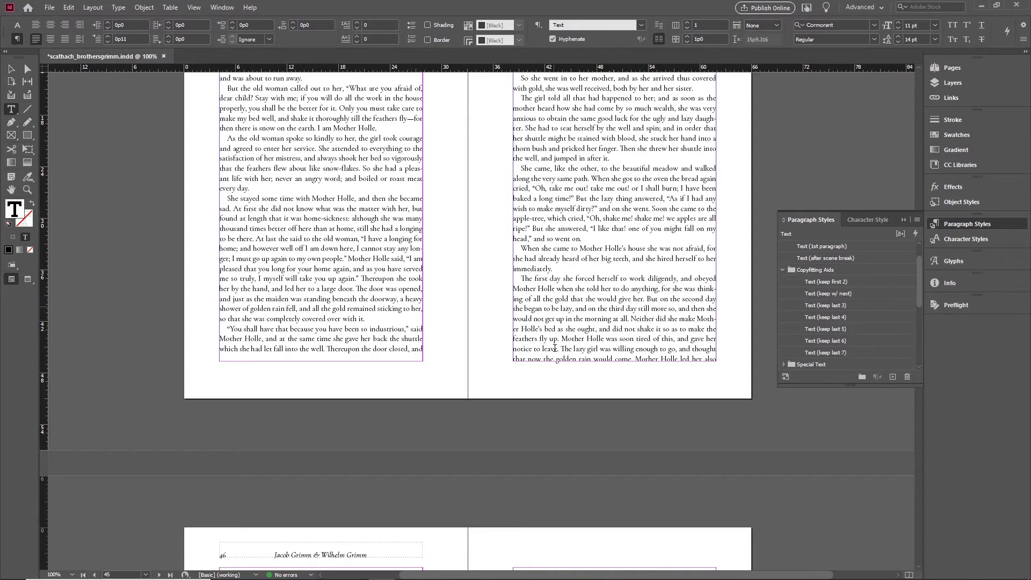
Apply the Text (keep last 4) paragraph style to page 45's last paragraph, beginning "The first day she forced herself", and deselect everything
left_click(574, 339)
scroll(556, 350, "down", 1)
double_click(580, 288)
left_click(580, 288)
left_click(581, 288)
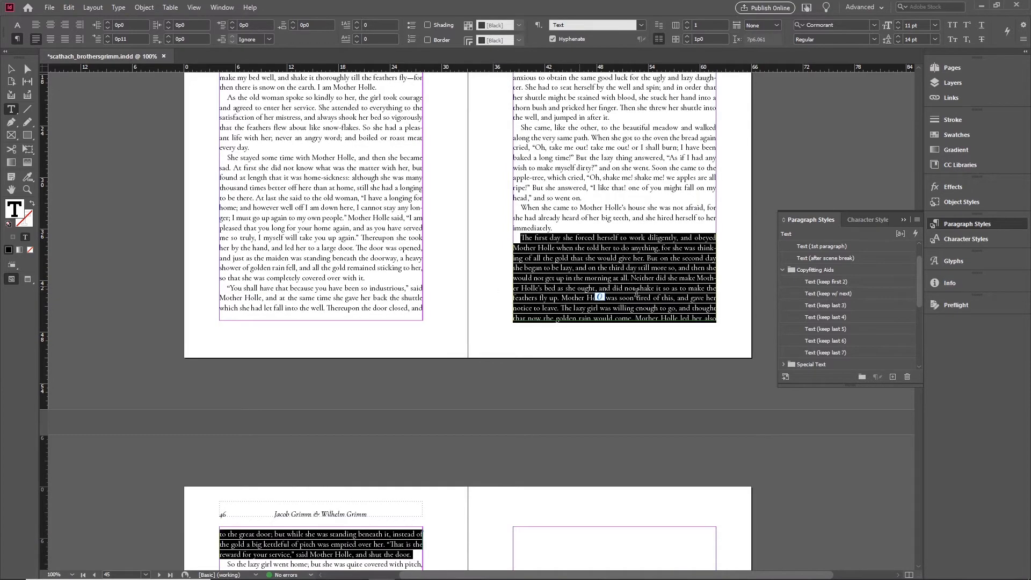
left_click(823, 317)
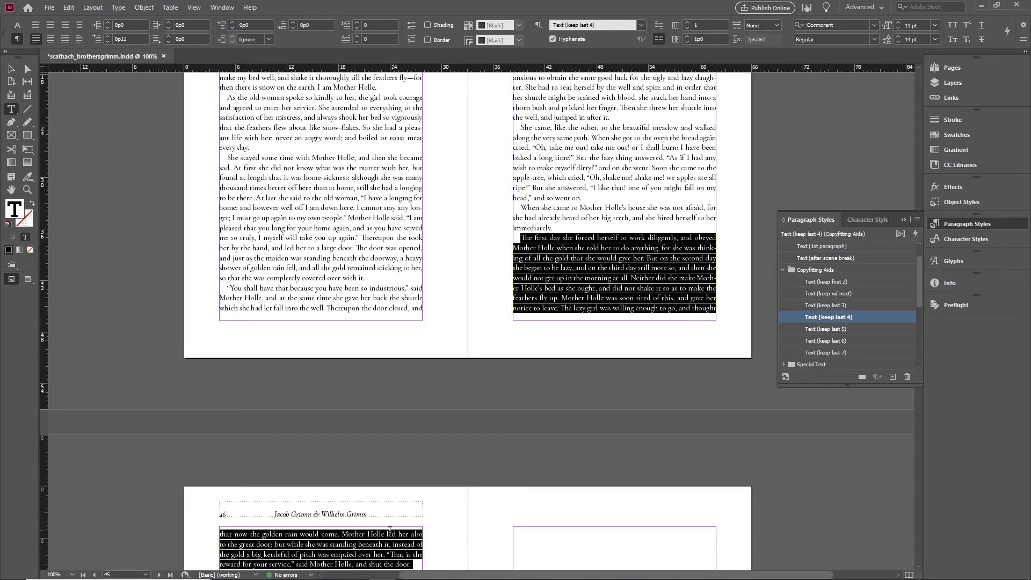
left_click(379, 534)
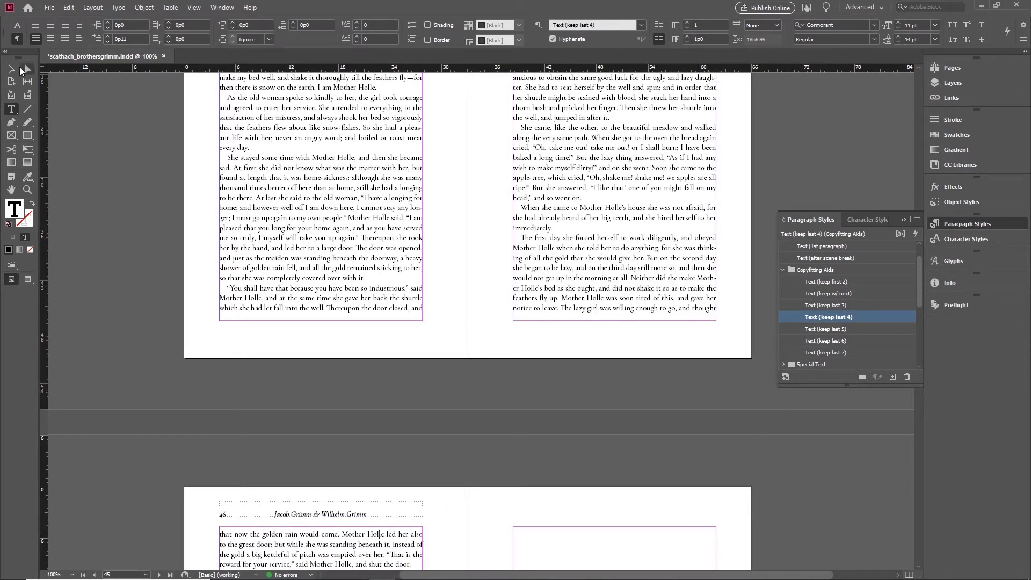
key("Escape")
key("Escape")
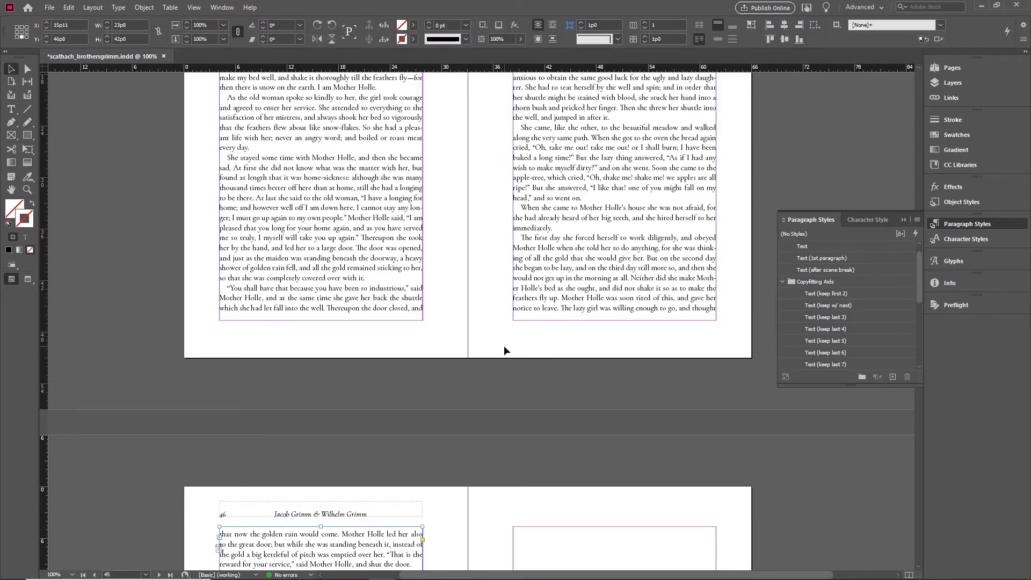
left_click(438, 338)
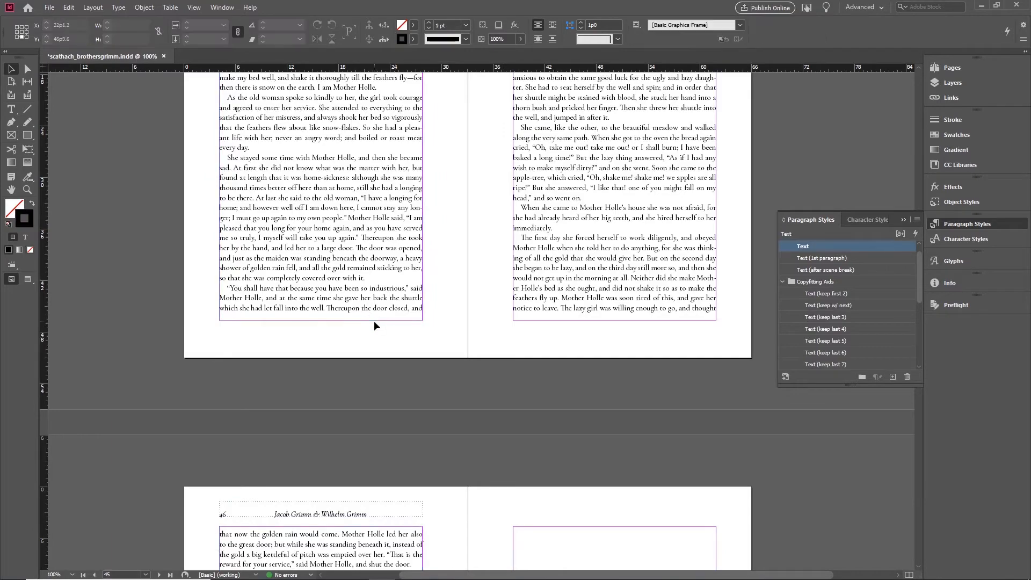
Compare the text endings on pages 44 and 45 and the preceding spread, with and without the frame edges shown
key("w")
scroll(459, 322, "up", 1)
scroll(488, 371, "down", 10)
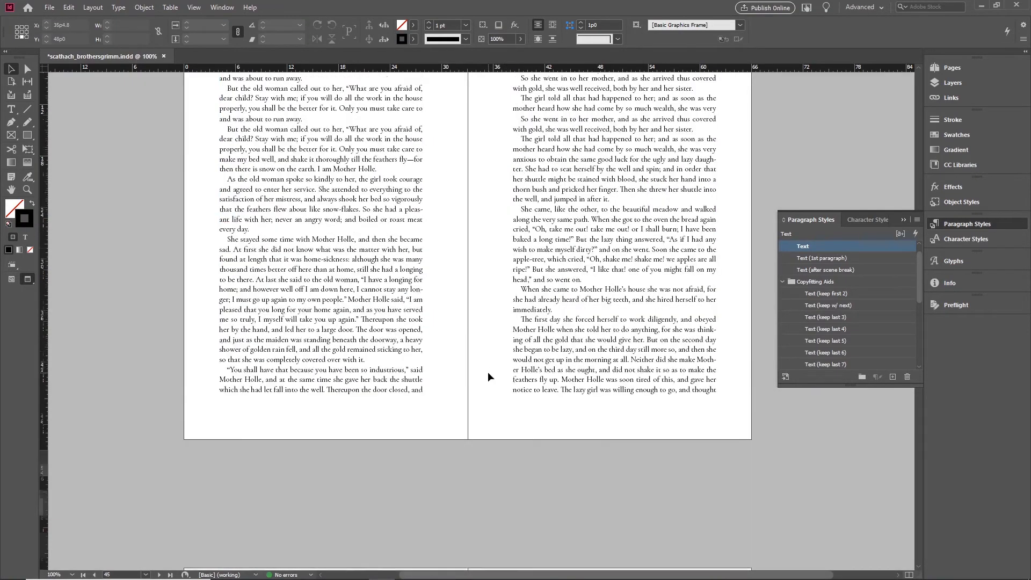
scroll(487, 368, "up", 15)
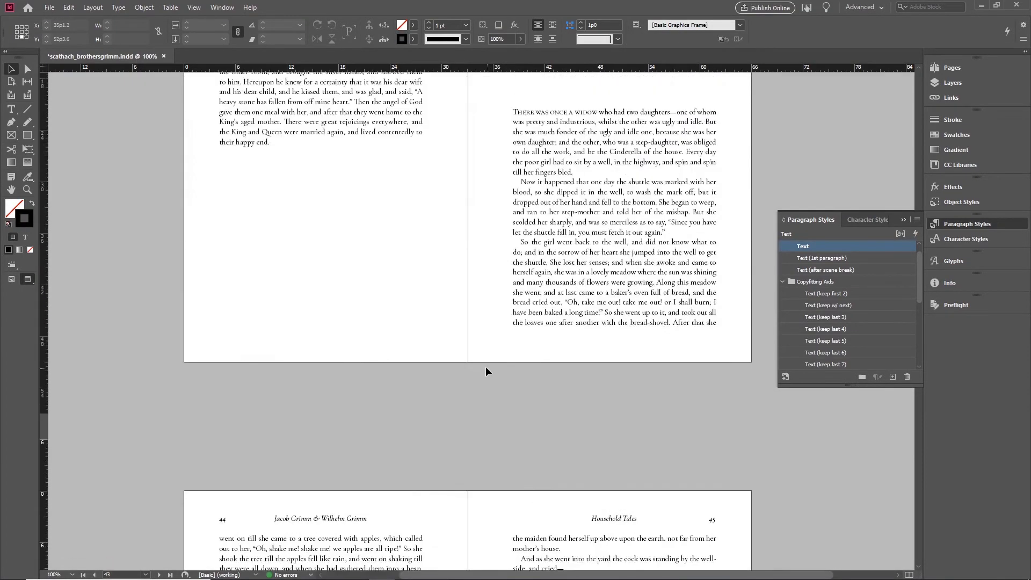
scroll(491, 343, "down", 15)
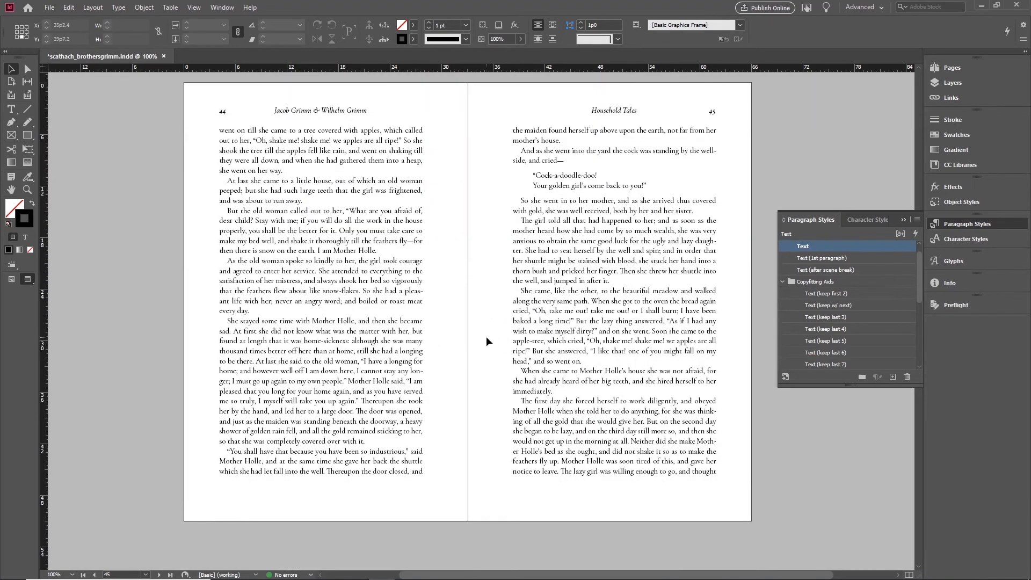
key("w")
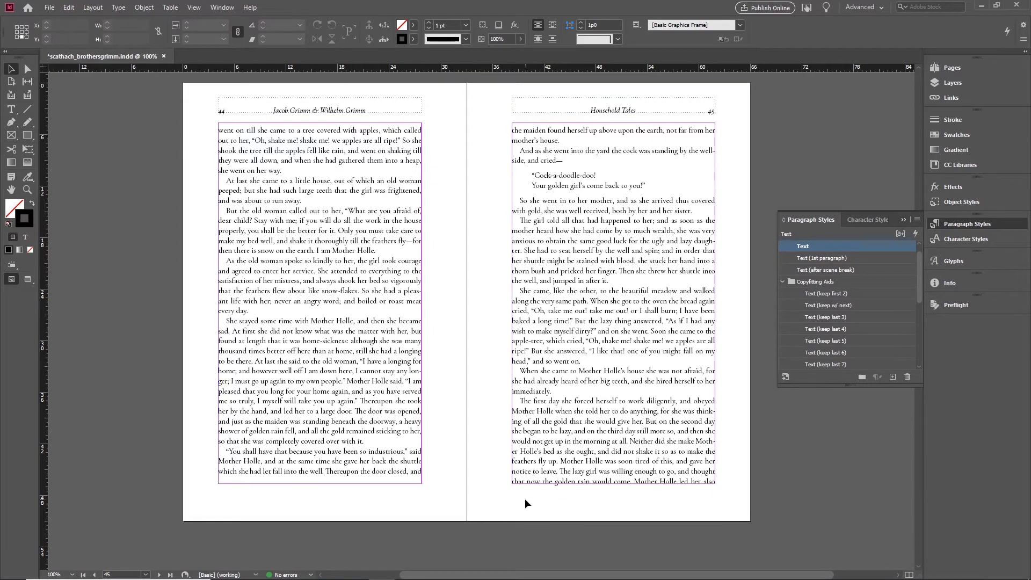
key("w")
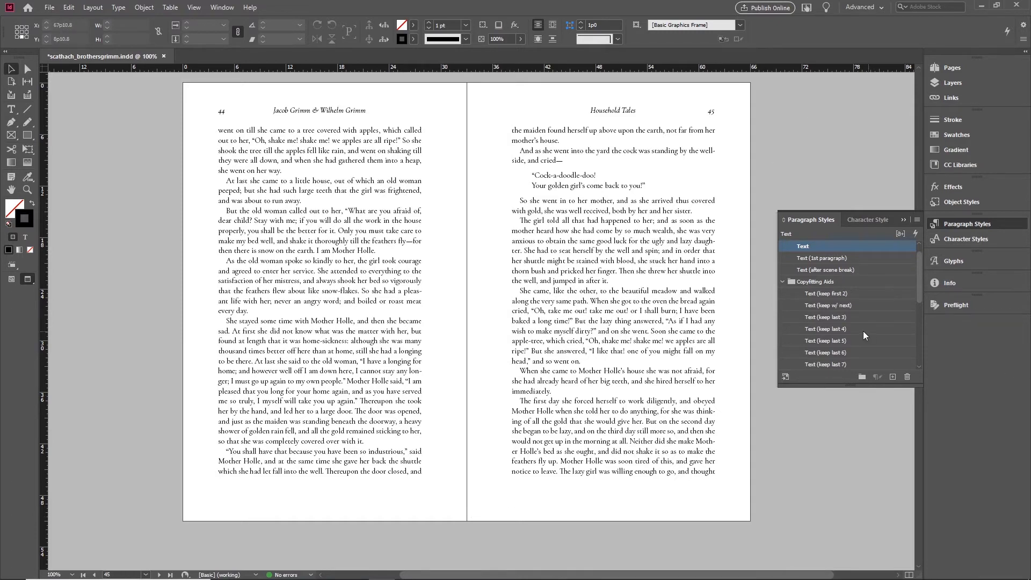
scroll(829, 305, "down", 1)
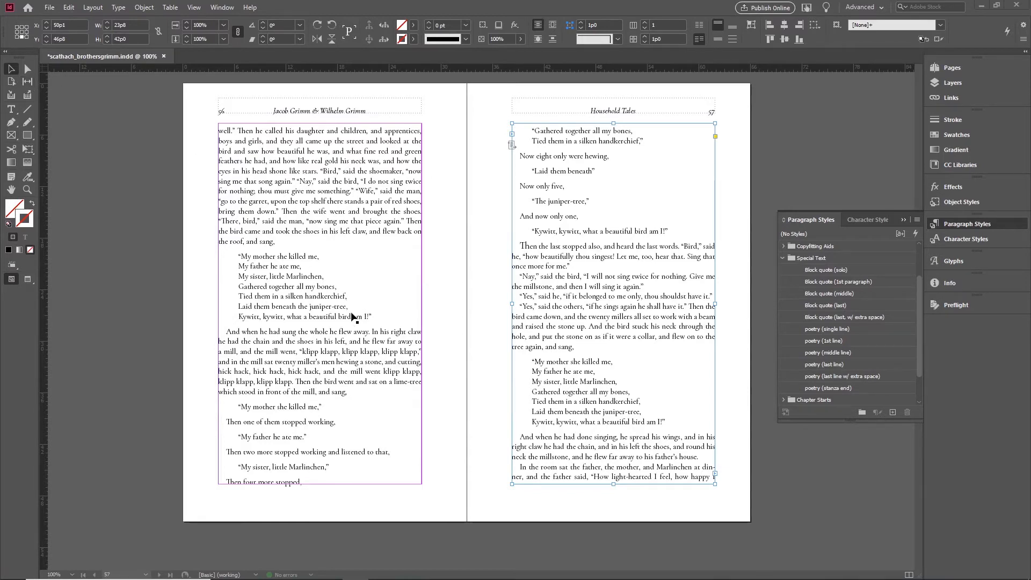
Examine the poetry paragraph styles of the verse lines on pages 56 and 57, and compare where the text ends on both pages
left_click(453, 341)
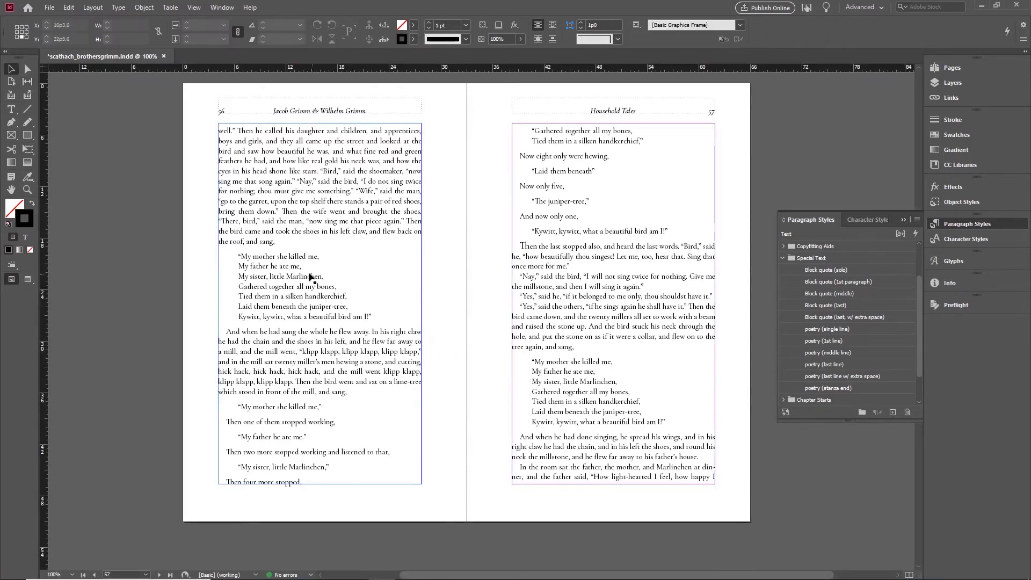
double_click(270, 252)
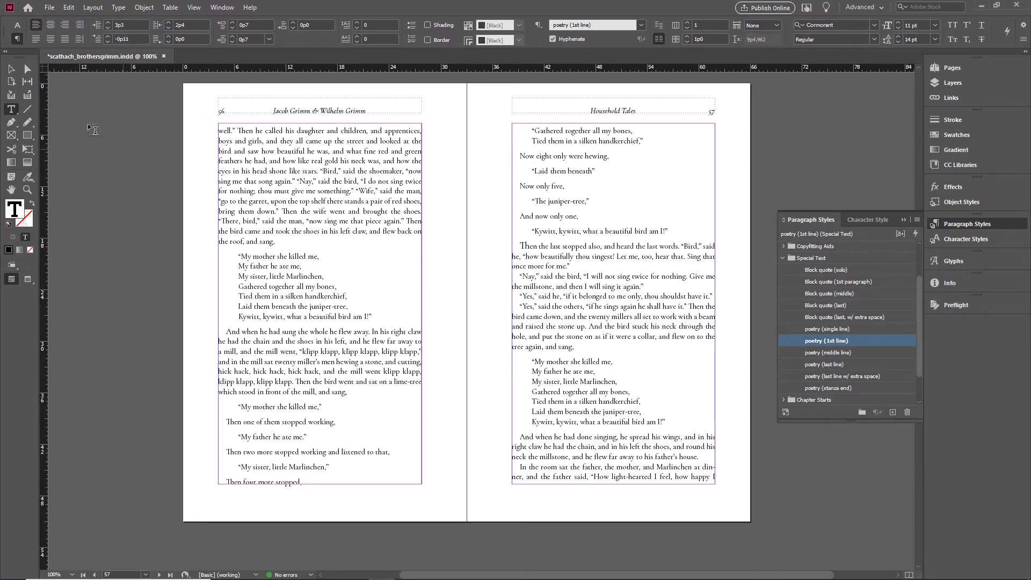
left_click(10, 69)
left_click(292, 348)
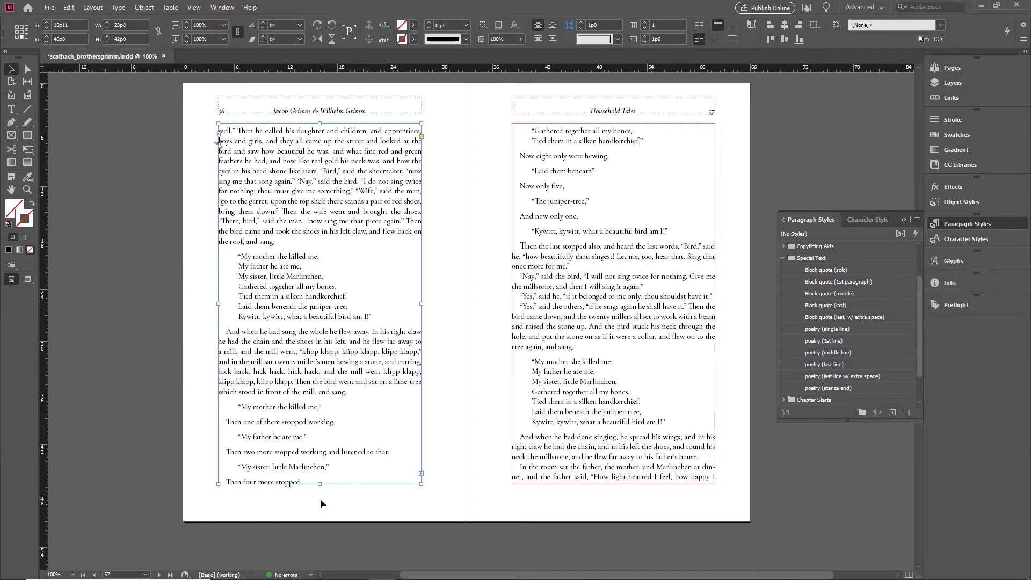
left_click(479, 491)
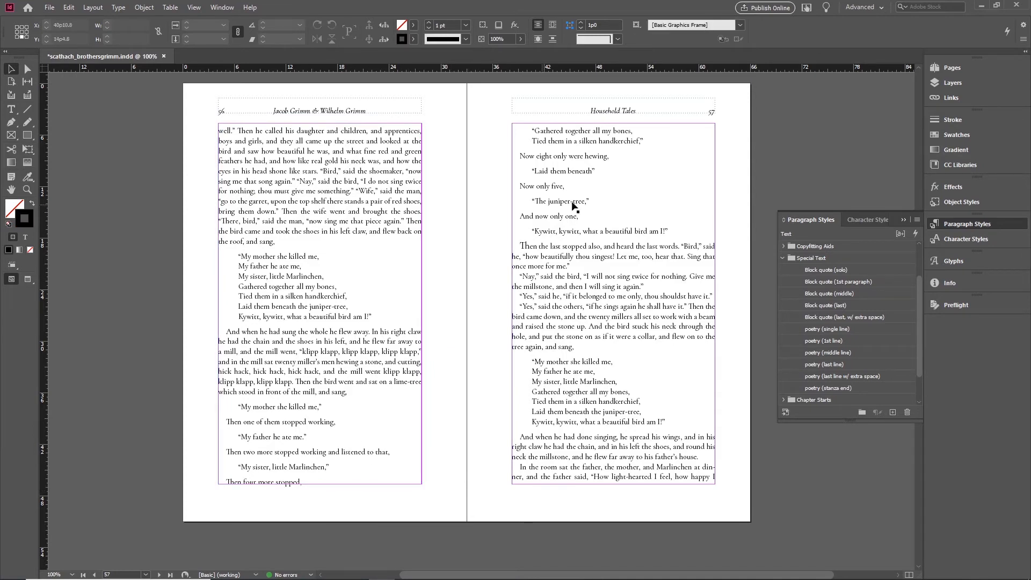
double_click(554, 130)
left_click_drag(532, 130, 646, 144)
left_click(646, 143)
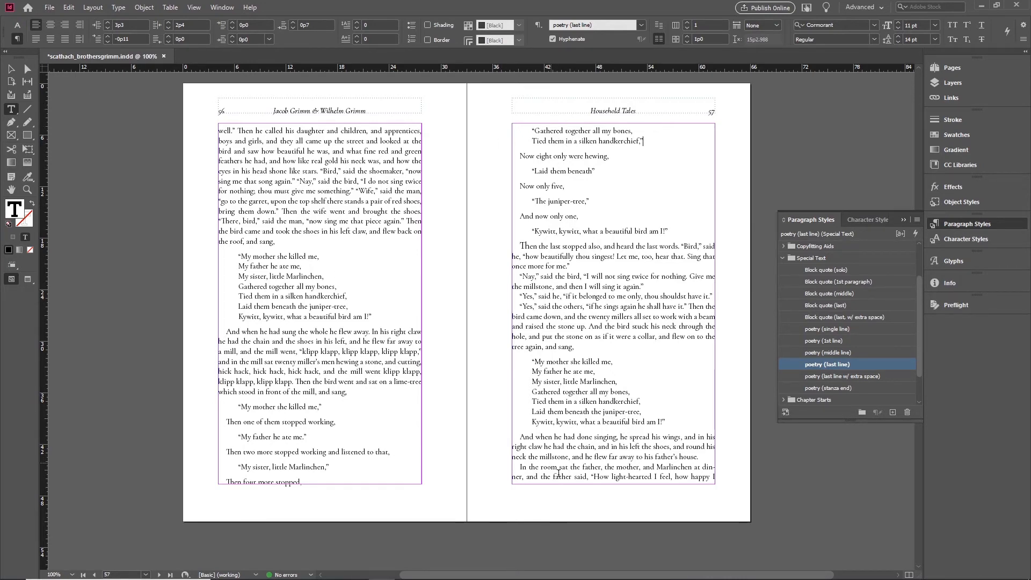
left_click(12, 70)
left_click(543, 482)
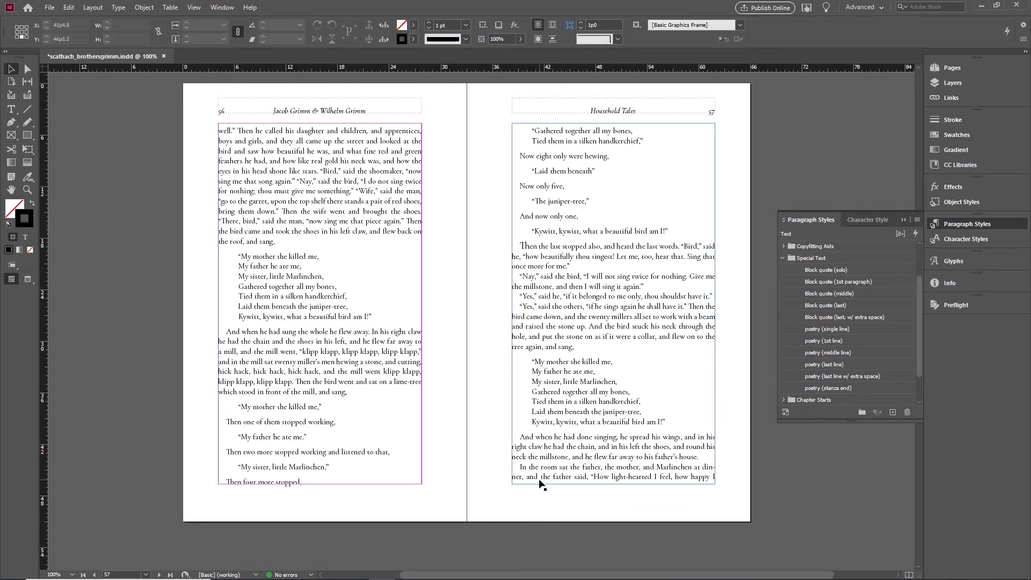
left_click(504, 476)
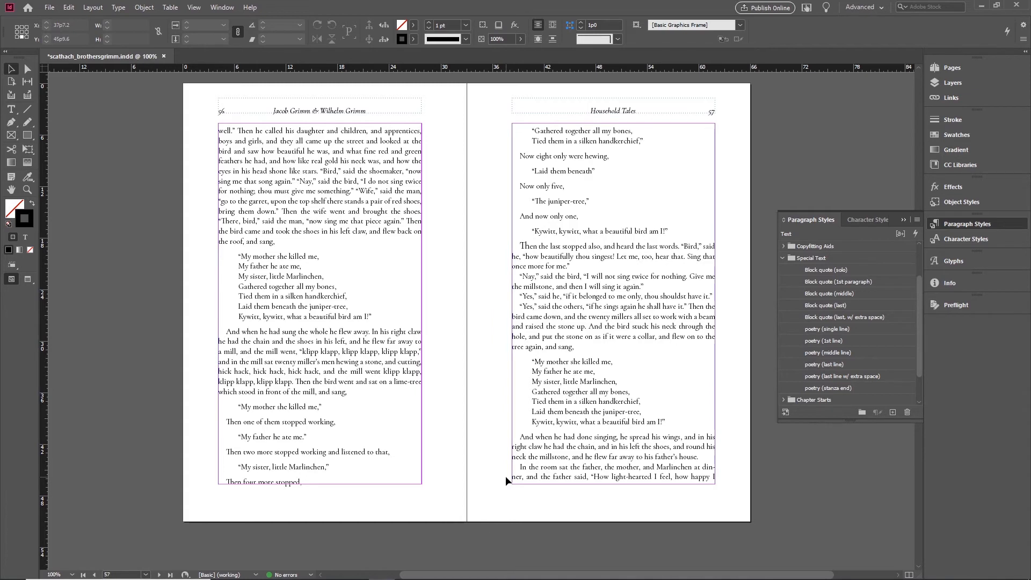
Try the poetry (last line w/ extra space) paragraph style on "Tied them in a silken handkerchief" on page 57, and preview the spread
double_click(587, 142)
triple_click(588, 142)
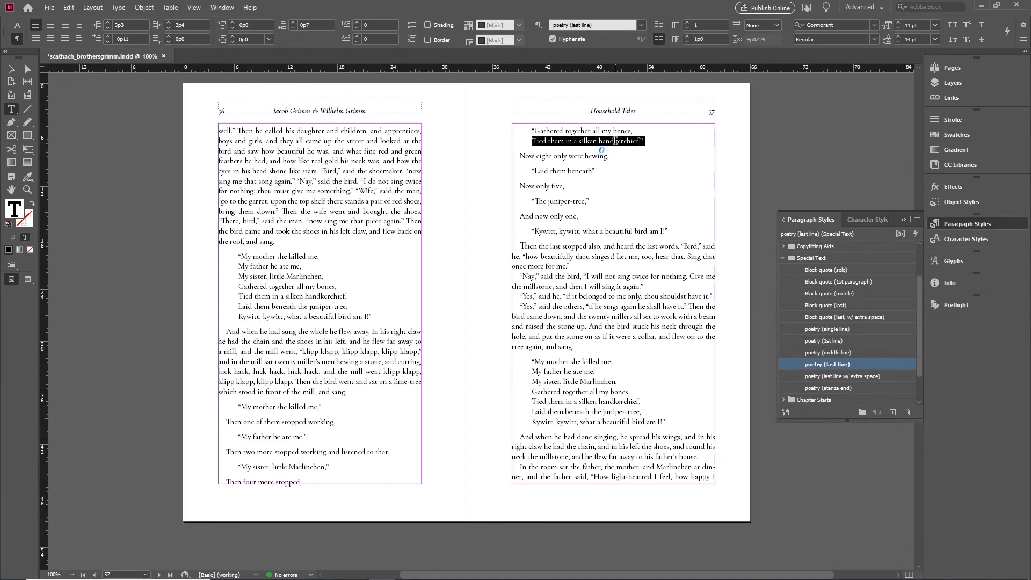
left_click(614, 142)
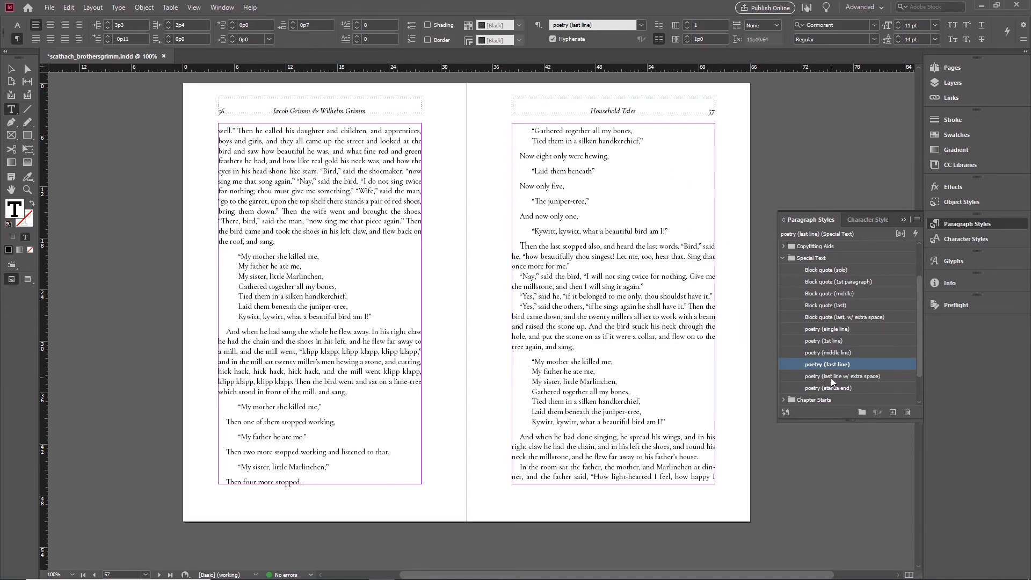
left_click(854, 376)
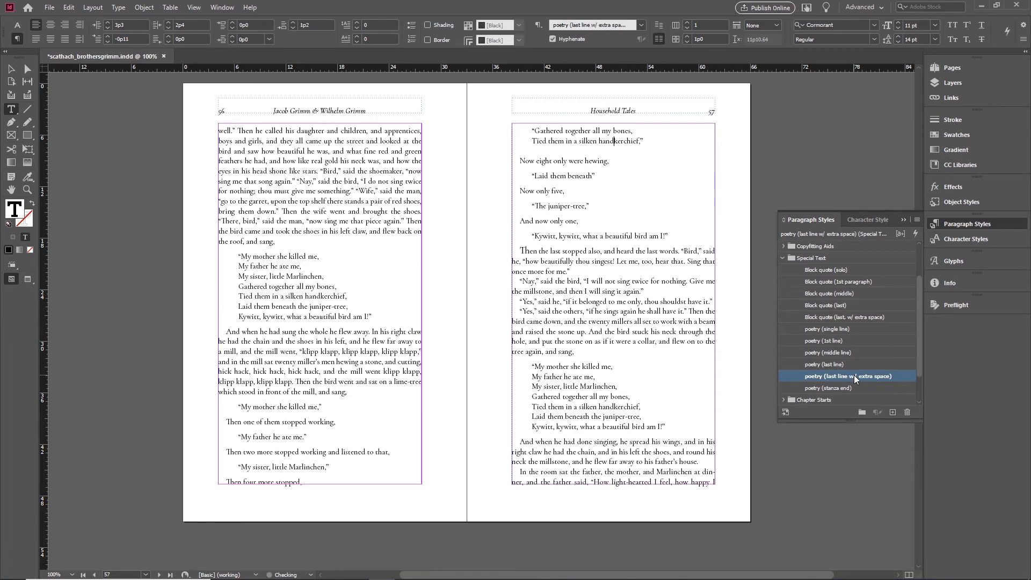
left_click(14, 70)
left_click(482, 235)
key("ctrl+h")
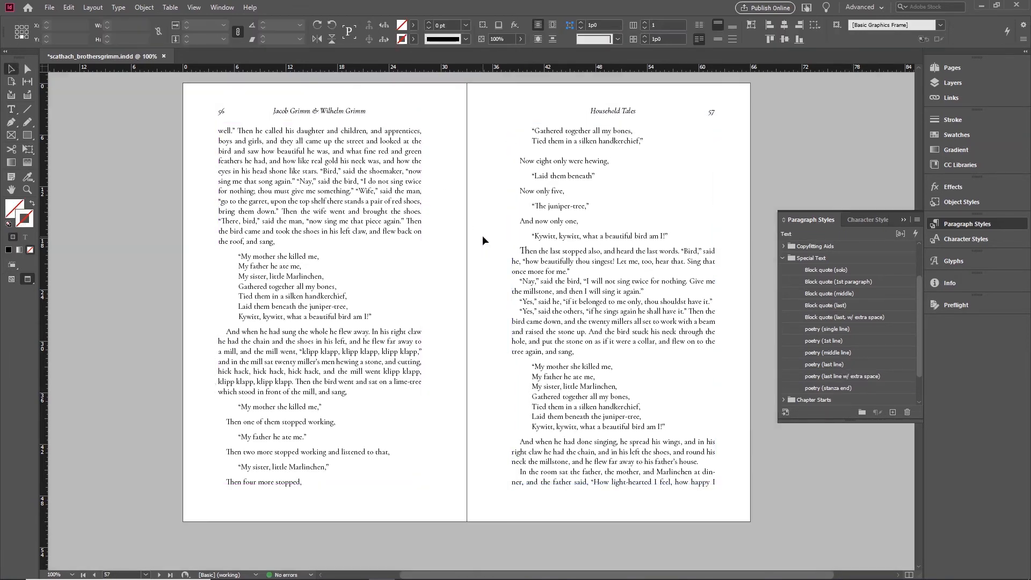
left_click(566, 166)
left_click(454, 234)
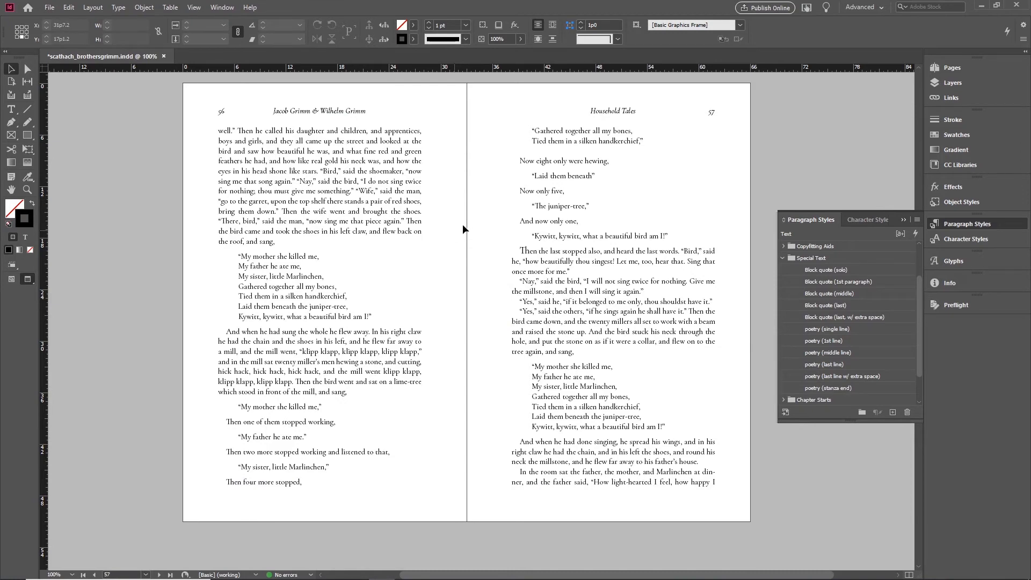
Apply the poetry (last line w/ extra space) paragraph style to page 57's lower verse line "Kywitt, kywitt, what a beautiful bird am I!" and deselect it
double_click(584, 427)
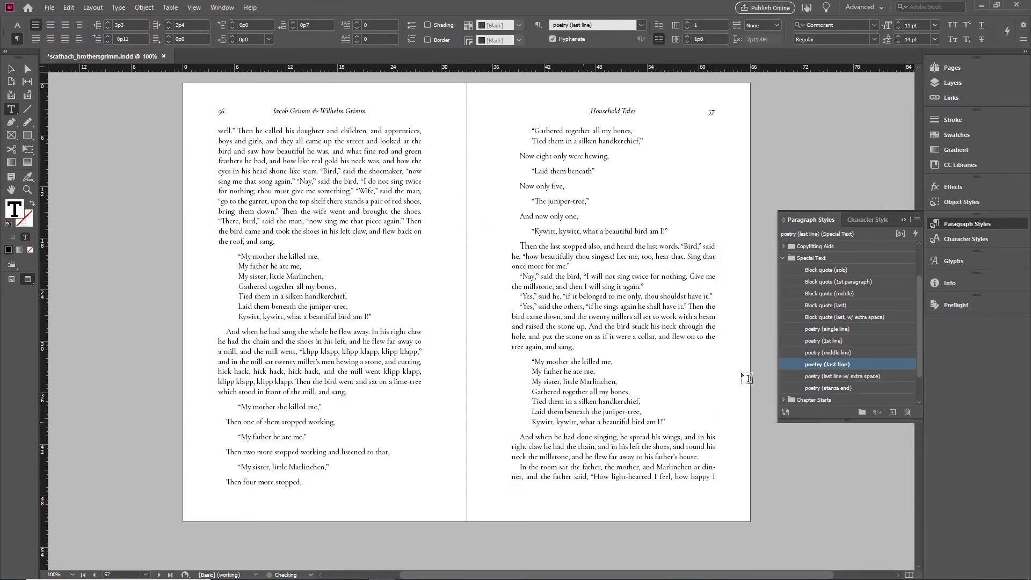
left_click(829, 376)
left_click(11, 69)
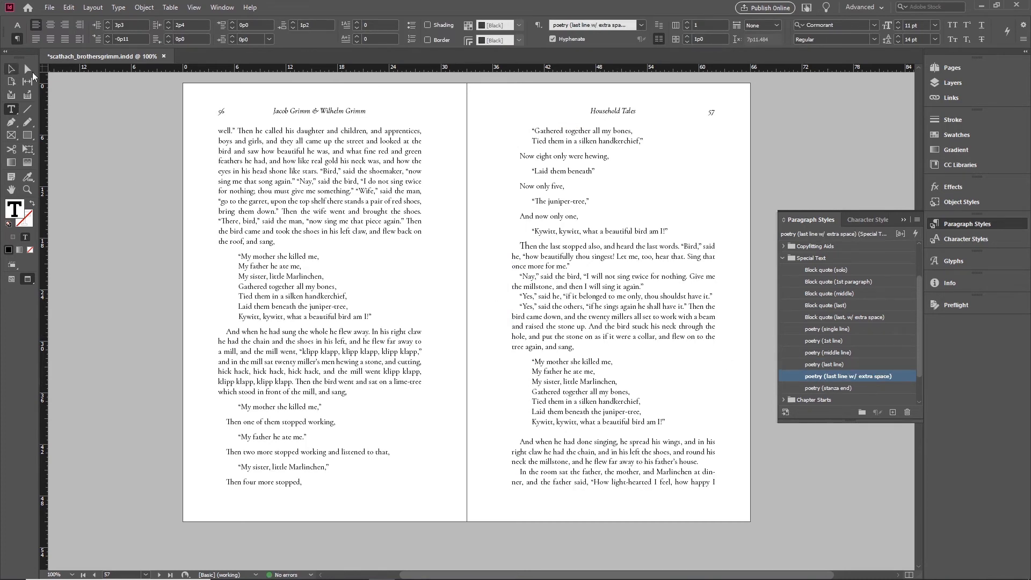
left_click(733, 333)
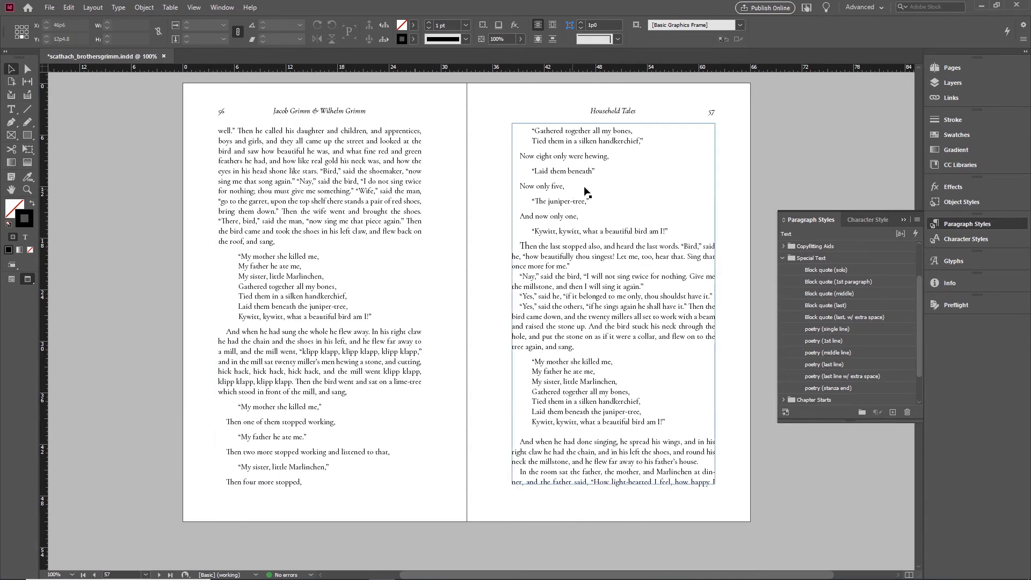
key("w")
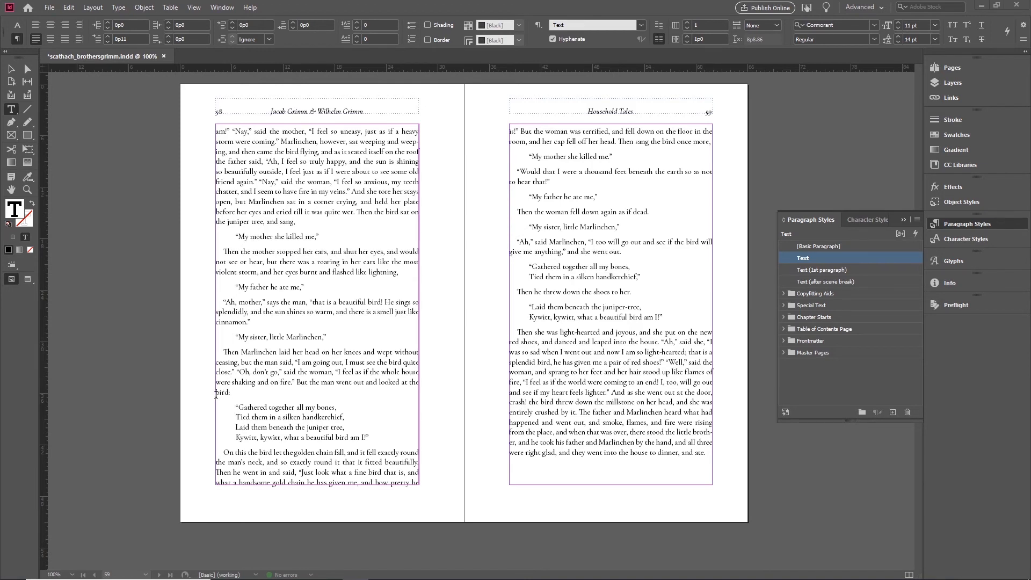
Examine the short last lines "bird:" and "cinnamon." on page 58
left_click_drag(217, 392, 233, 394)
left_click(233, 393)
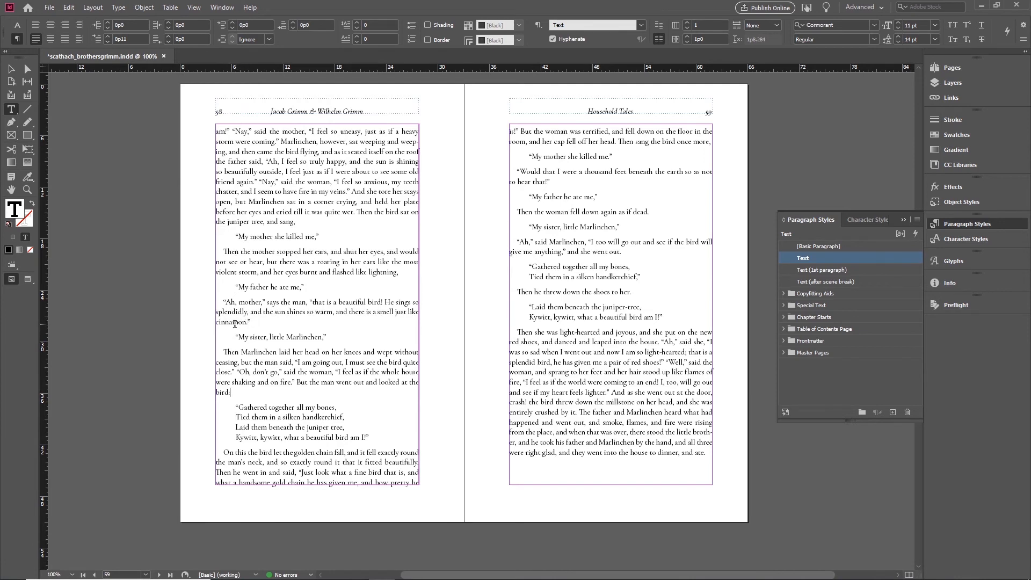
left_click_drag(232, 322, 248, 321)
left_click(253, 325)
Change the Text paragraph style's No break GREP expression to (.){6}$
double_click(834, 260)
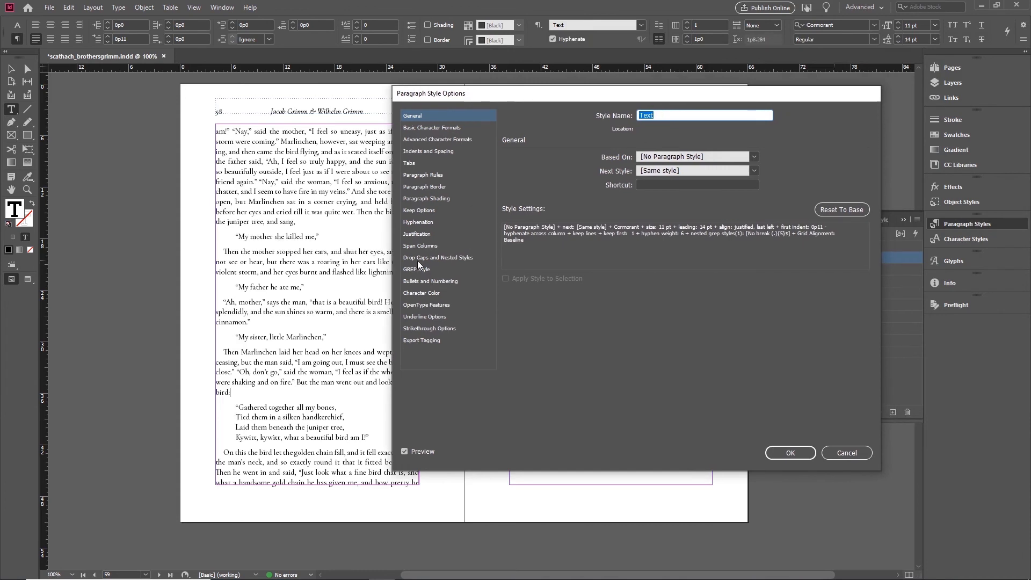
left_click(417, 269)
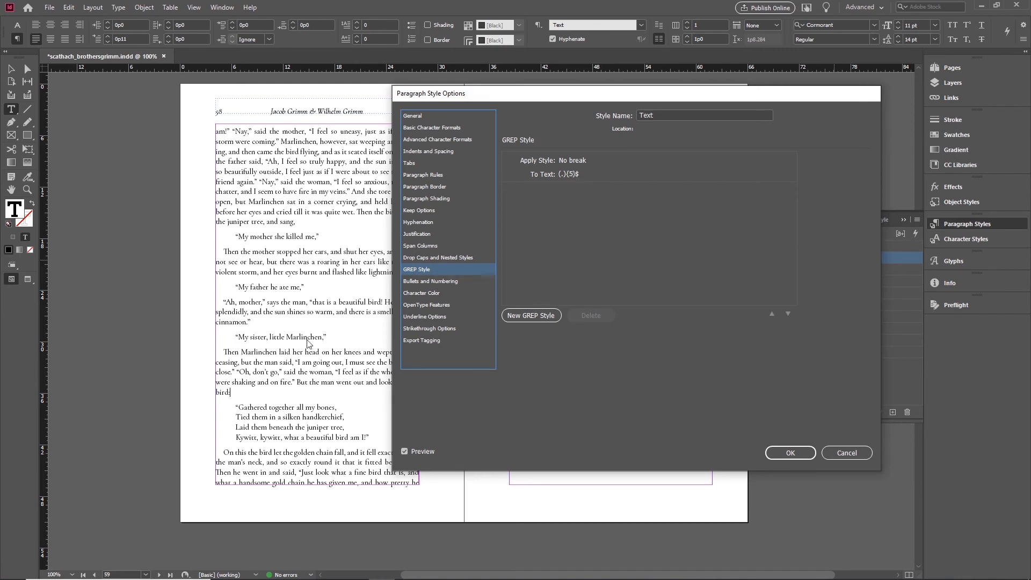
left_click(569, 174)
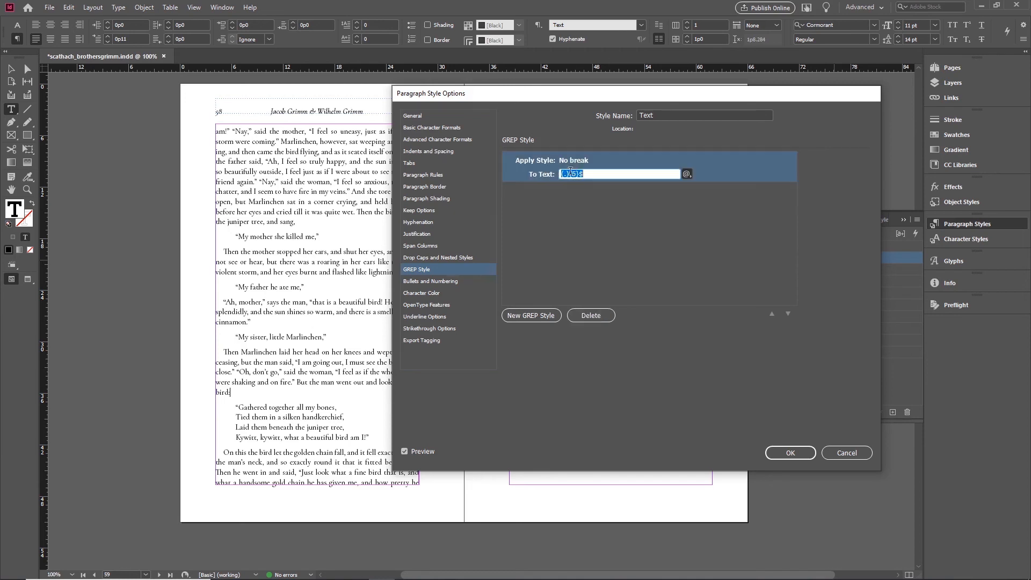
left_click(577, 175)
key("BackSpace")
type("6")
left_click(790, 454)
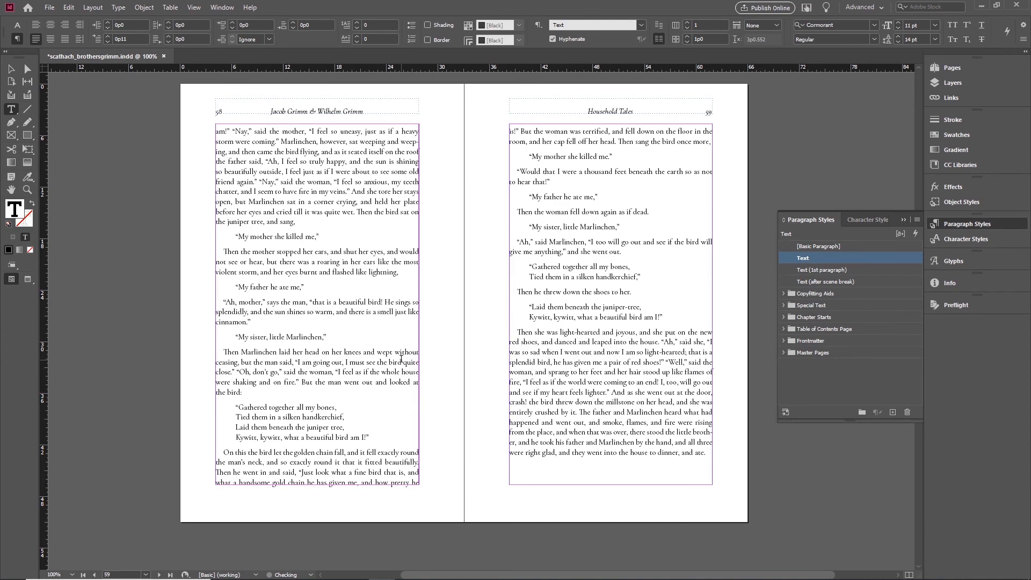
Check the last line of page 58's paragraph beginning "Then Marlinchen laid her head on her knees"
left_click(216, 391)
left_click(244, 393, "shift")
left_click(242, 392)
left_click_drag(244, 393, 214, 392)
left_click(251, 393)
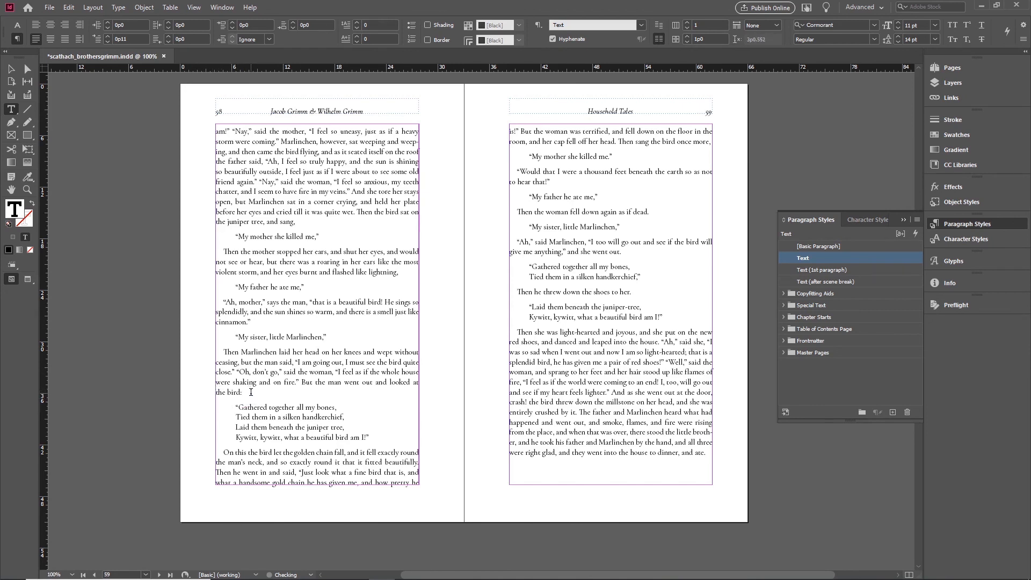